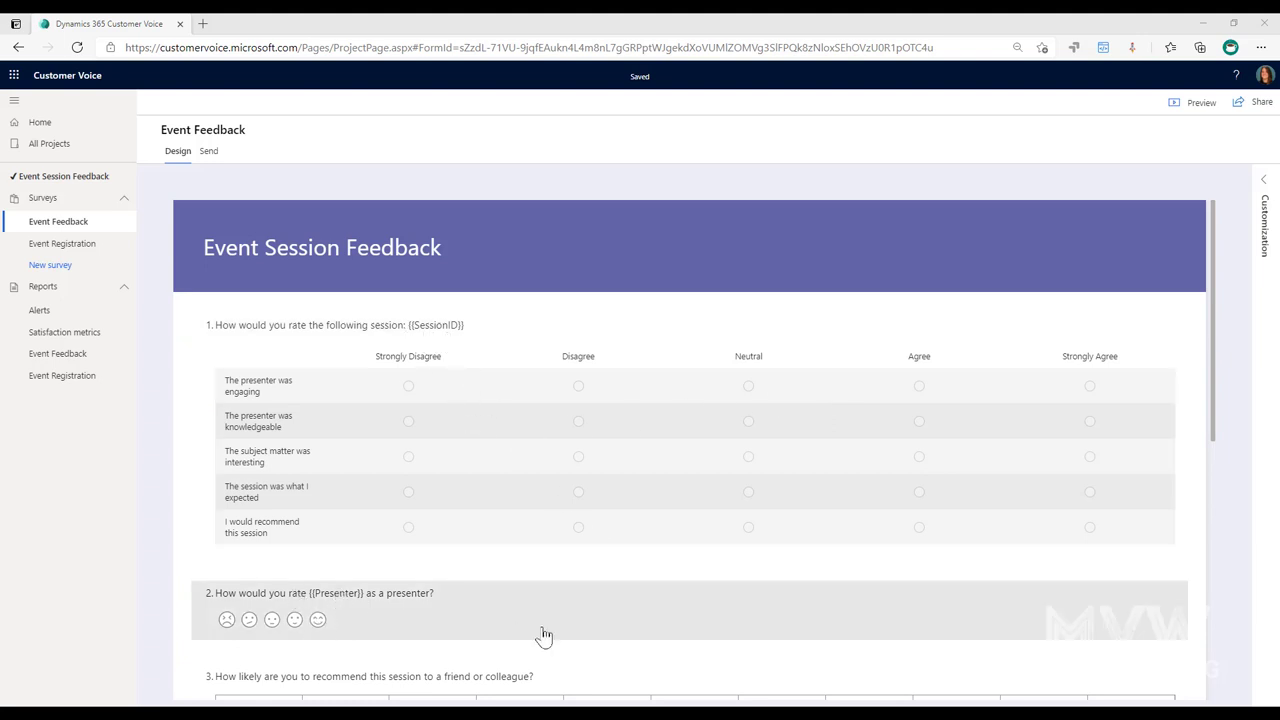
Step: Review the personalization variables defined for the Event Feedback survey
click(1262, 192)
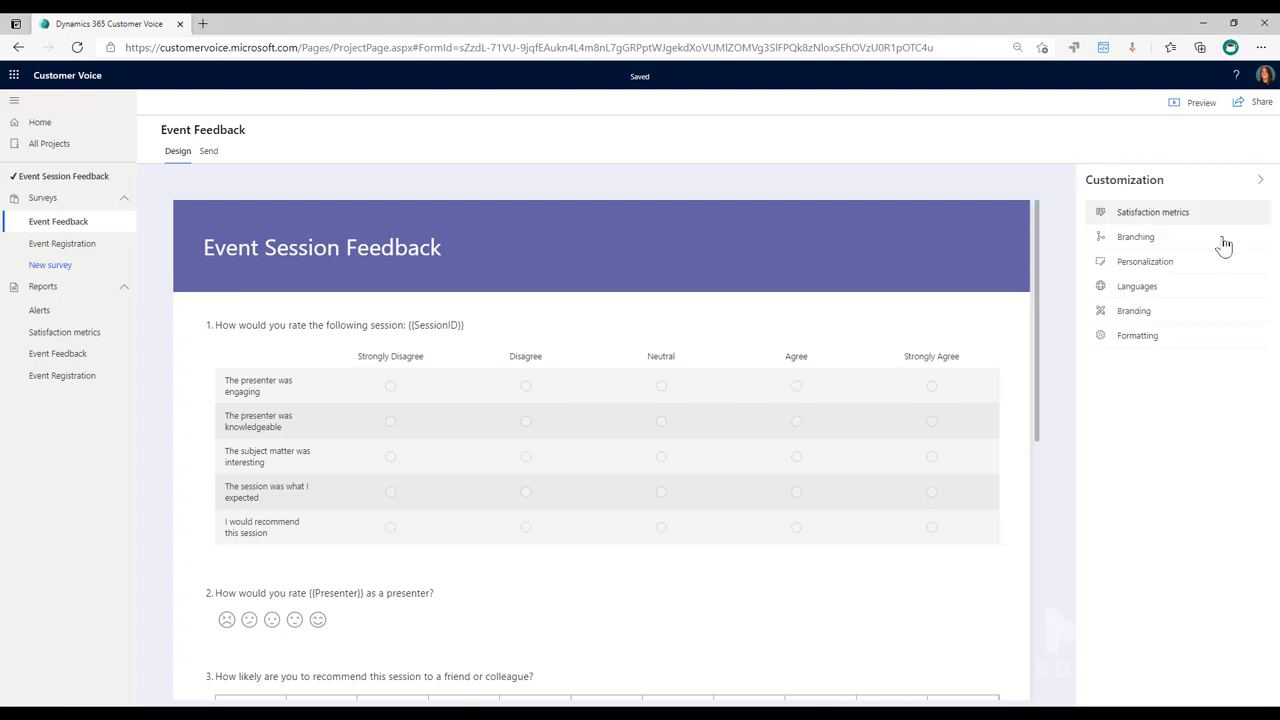
click(1172, 262)
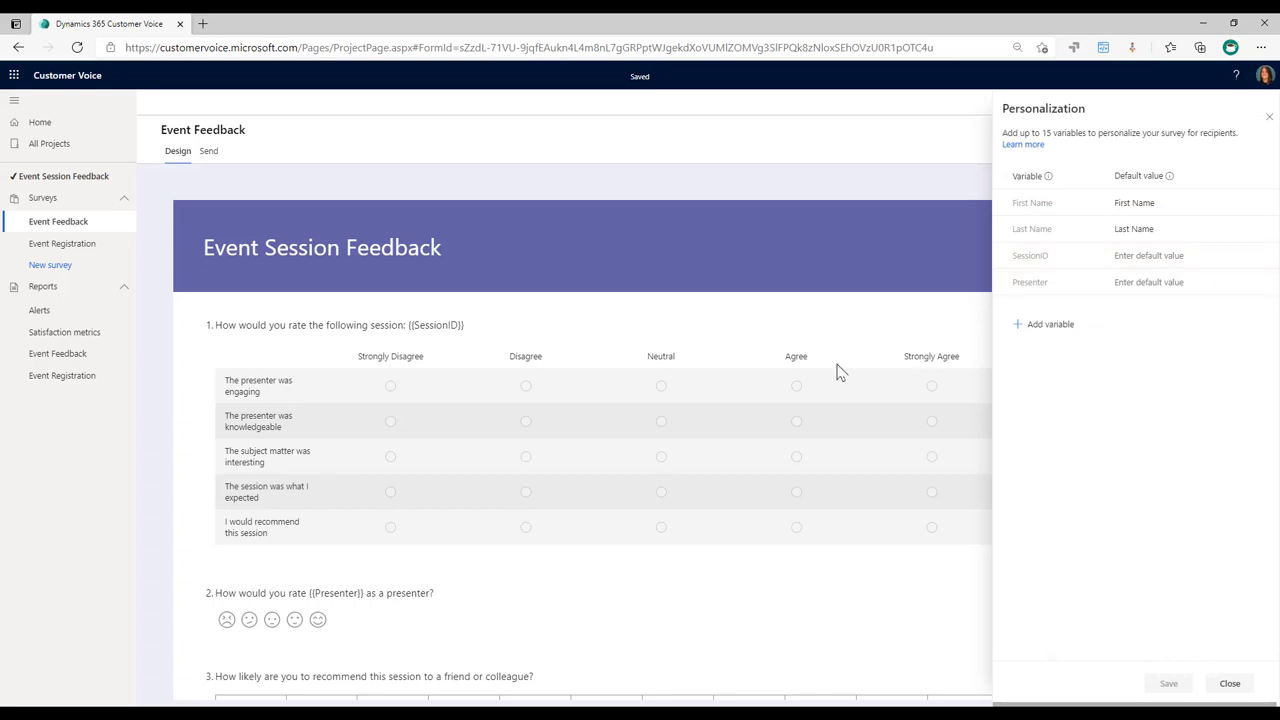
click(475, 336)
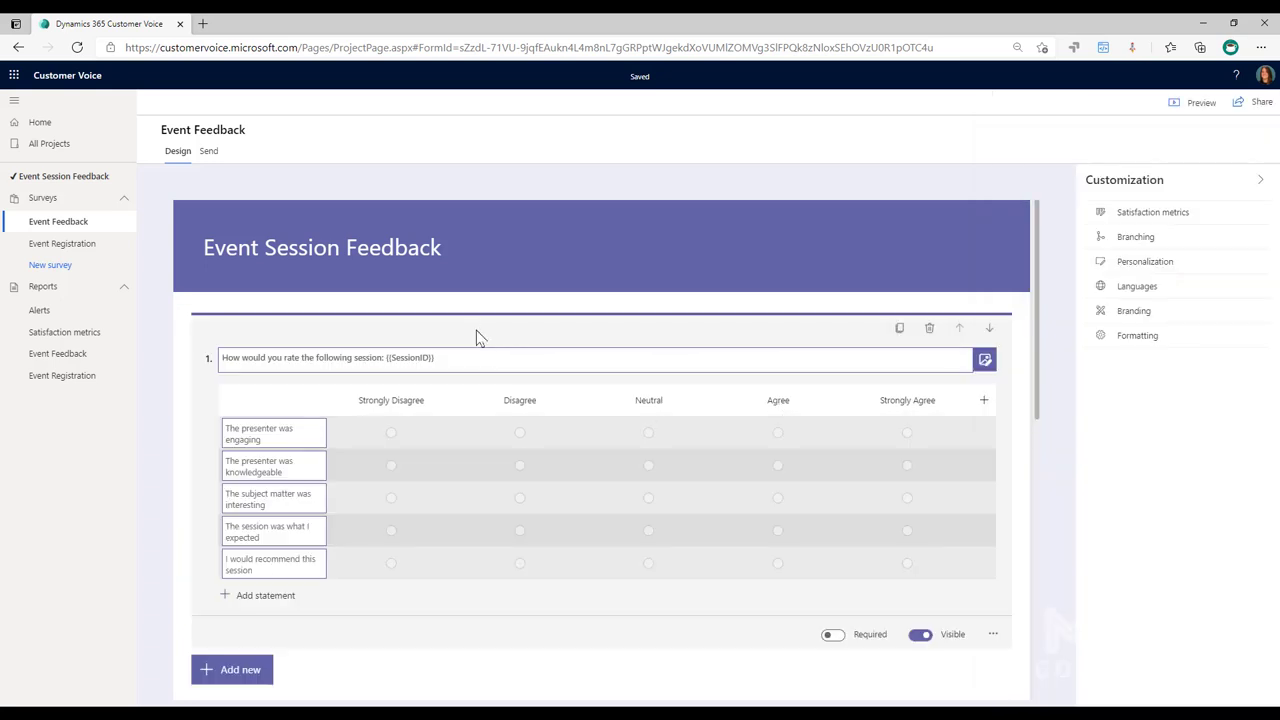
Step: Insert the Presenter variable after {{SessionID}} in the text of question 1
click(454, 357)
click(454, 357)
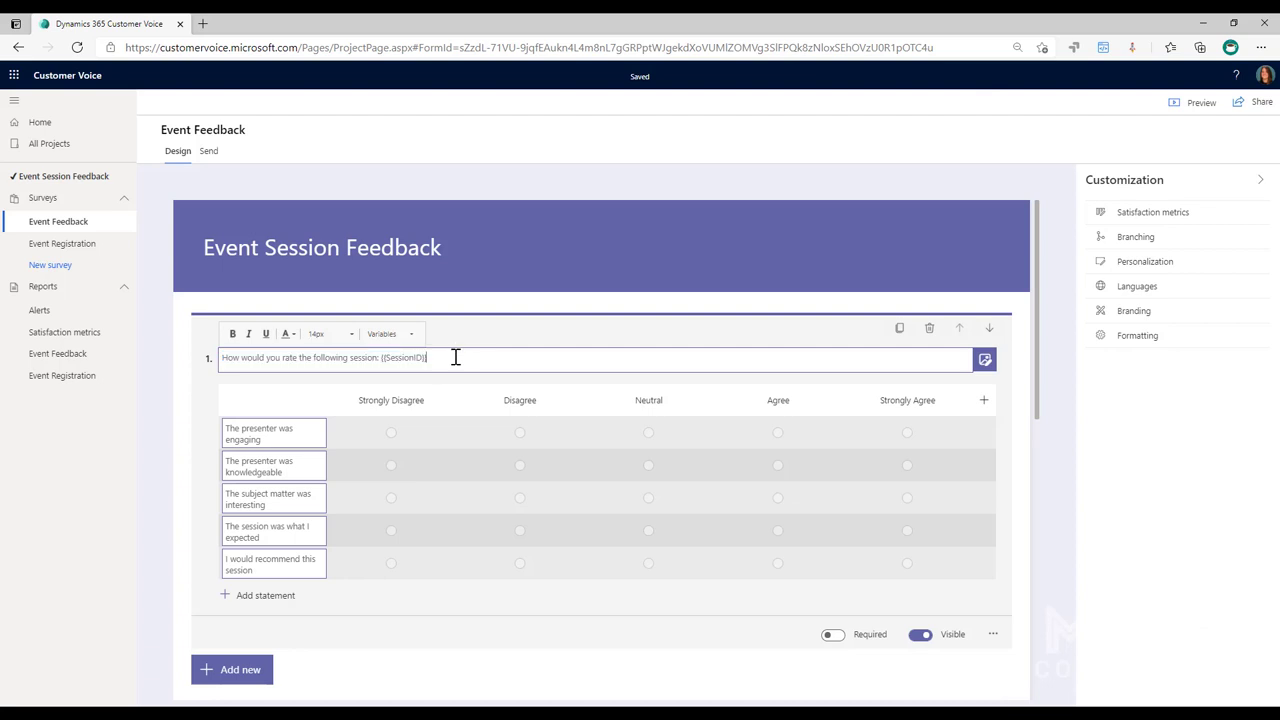
click(405, 335)
scroll(447, 366, down, 2)
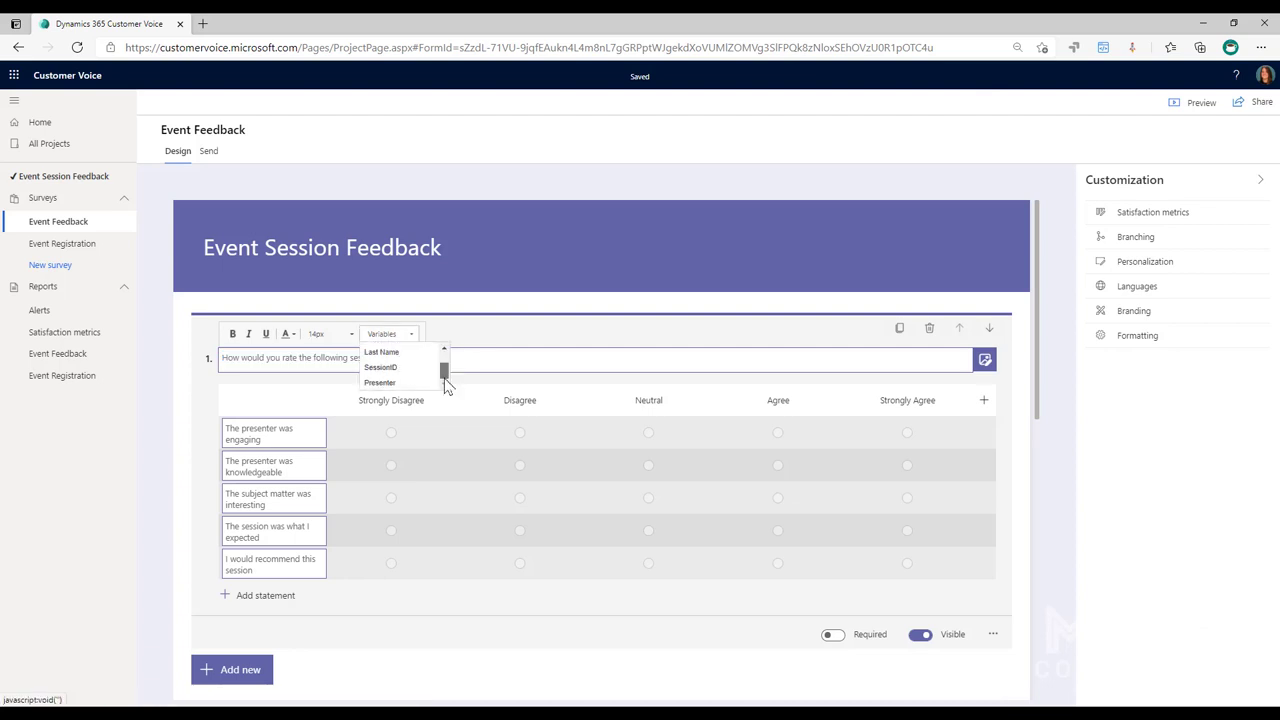
click(434, 384)
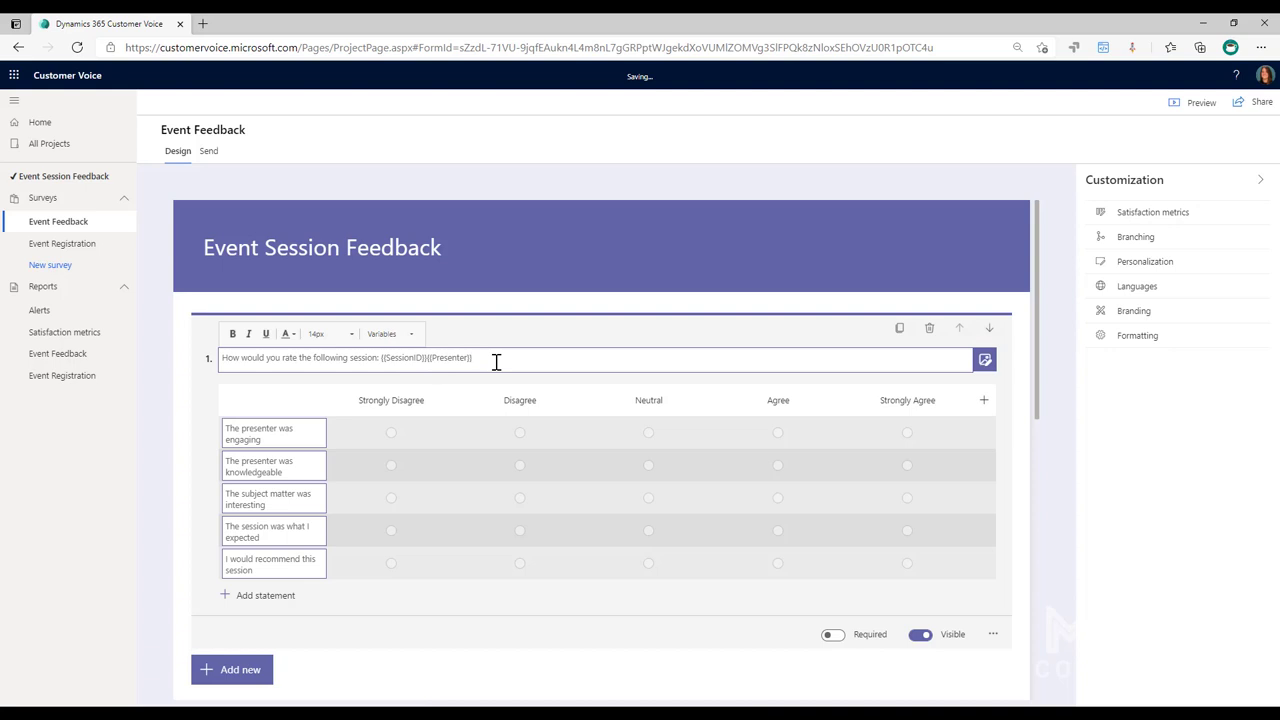
Step: Remove the {{Presenter}} variable from the end of question 1 and leave the question's editing mode
key(BackSpace)
key(BackSpace)
key(BackSpace)
key(BackSpace)
key(BackSpace)
key(BackSpace)
key(BackSpace)
key(BackSpace)
key(BackSpace)
key(BackSpace)
key(BackSpace)
click(150, 313)
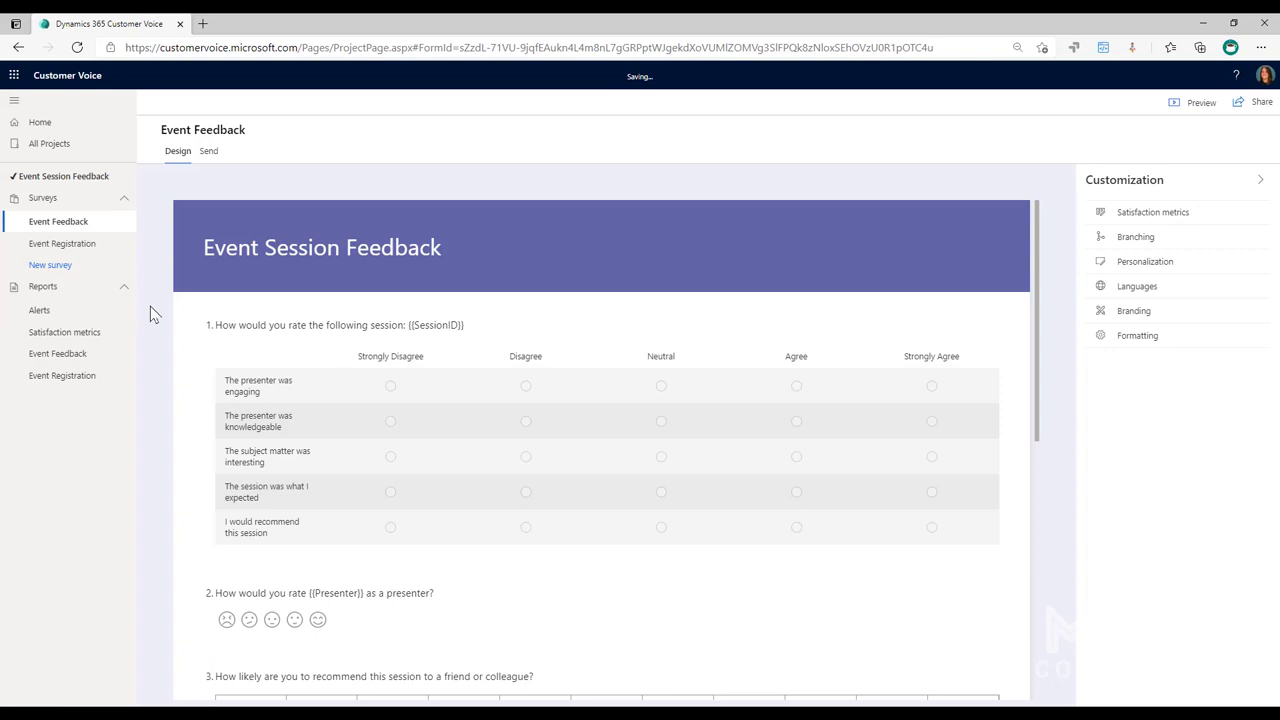
Step: Open the survey links for resending the Event Feedback survey
click(207, 153)
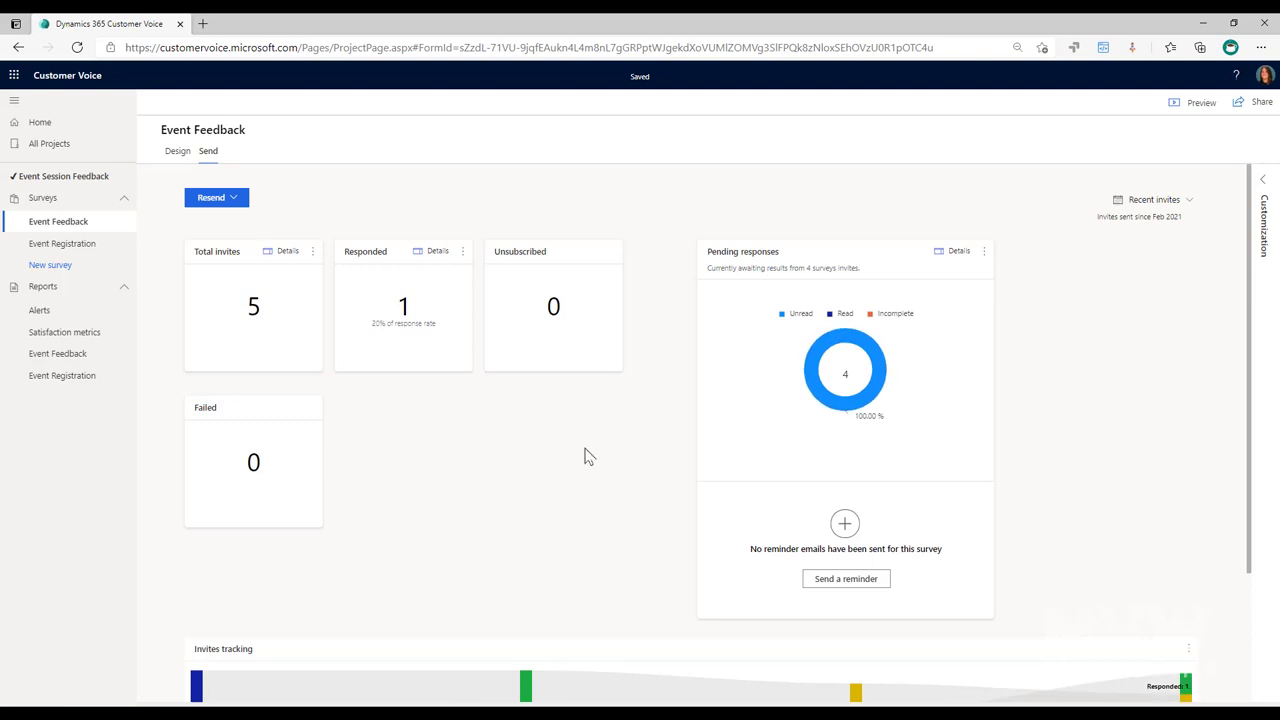
click(236, 204)
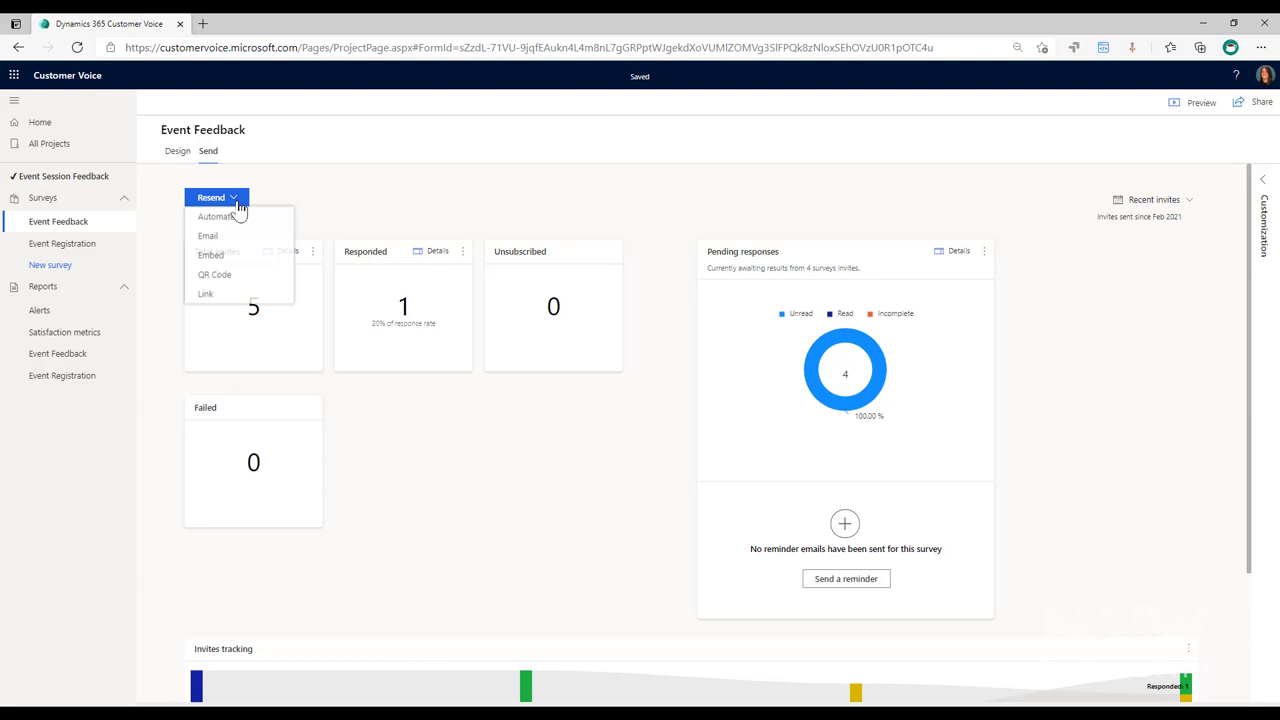
click(207, 295)
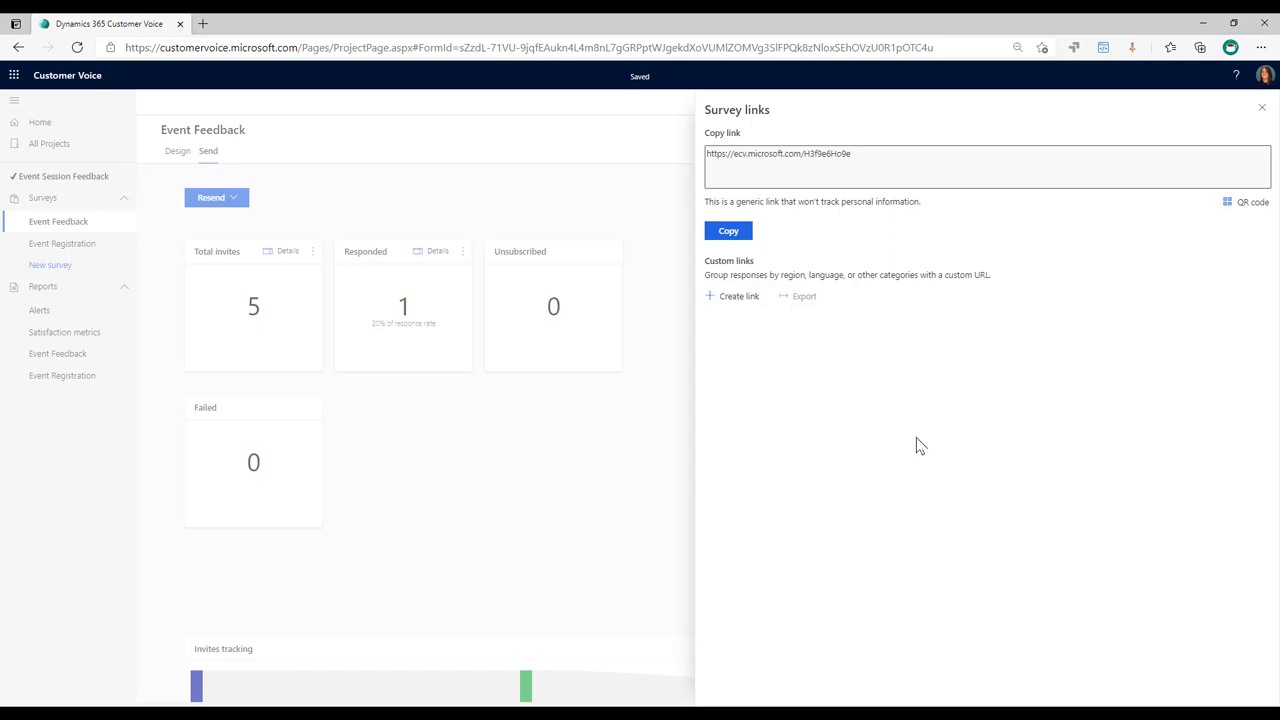
Step: Open the generic survey link in a new browser tab to check how the variables display, and close that tab
drag(908, 150, 651, 160)
key(ctrl+t)
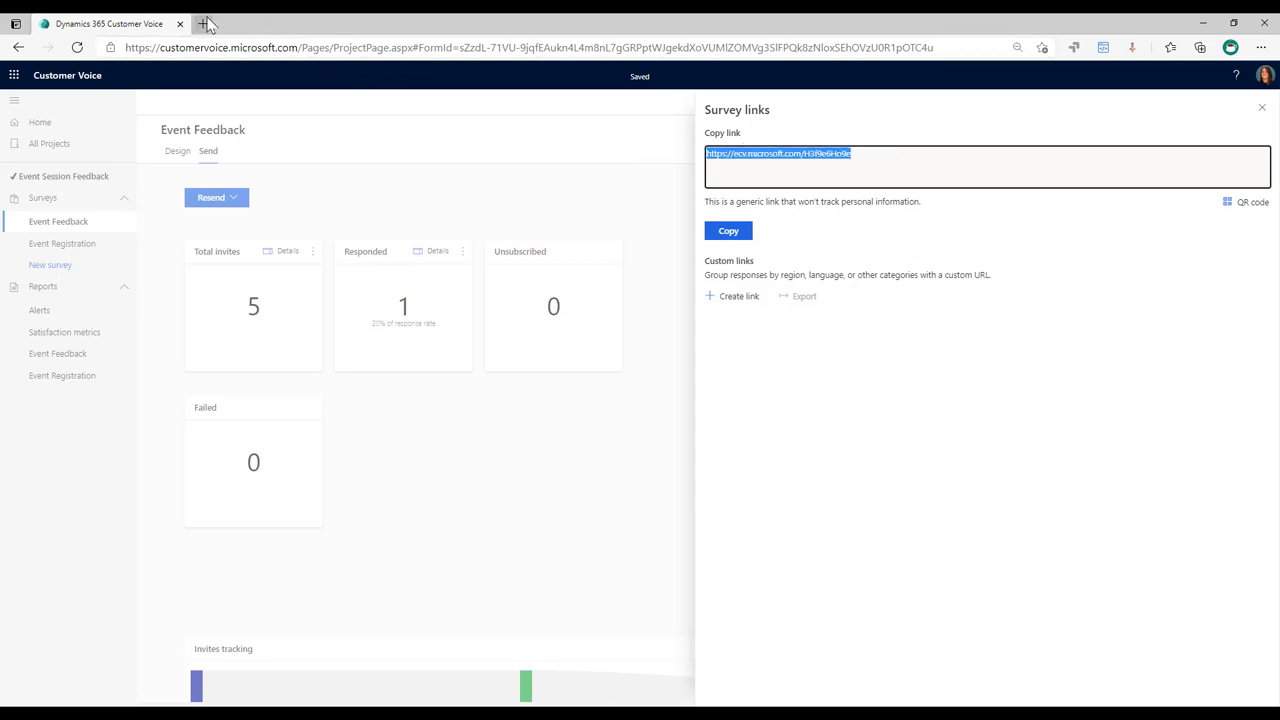
text(https://customervoice.microsoft.com/Pages/ResponsePage.aspx?id=sZzdL-71VU-9jqfEAukn4L4m8nL7gGRPptWJgekdXoVUMlZOMVg3SlFPQk8zNloxSEhOVzU0R1pOTC4u)
key(Return)
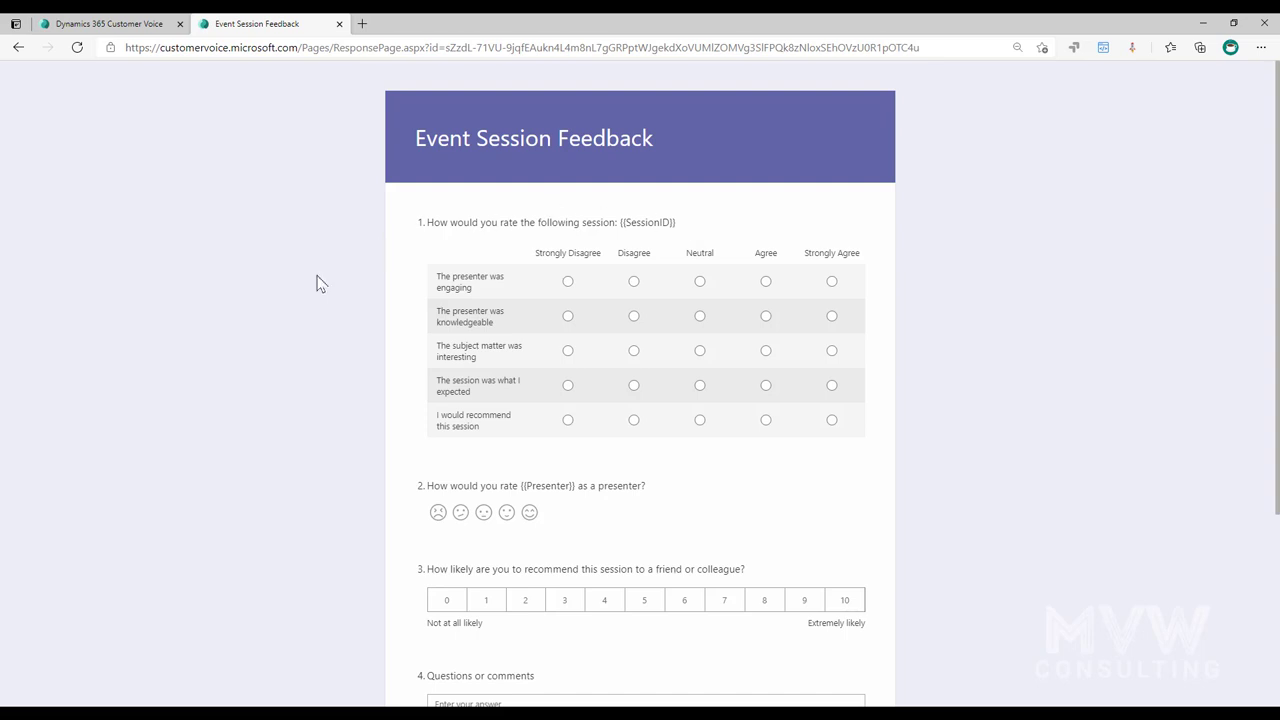
click(339, 23)
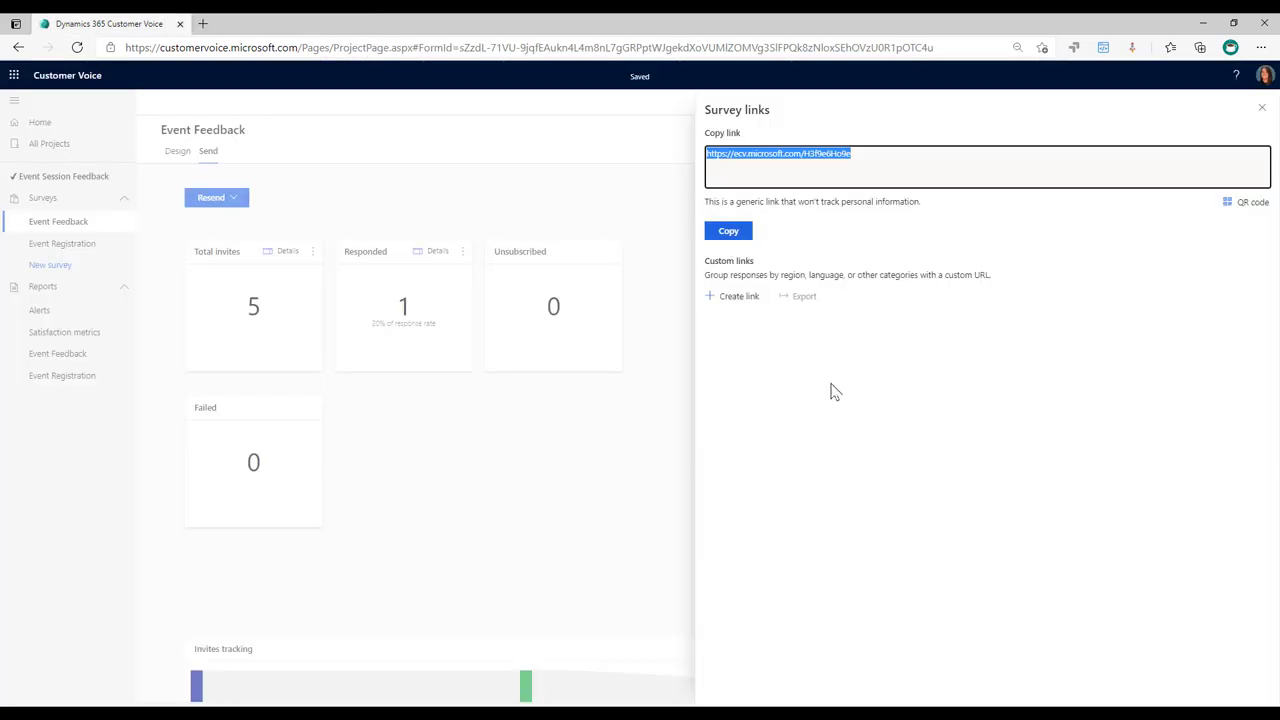
Step: Create a custom link using the SessionID variable set to "Customer Voice" and the Presenter variable set to the presenter's full name
click(740, 298)
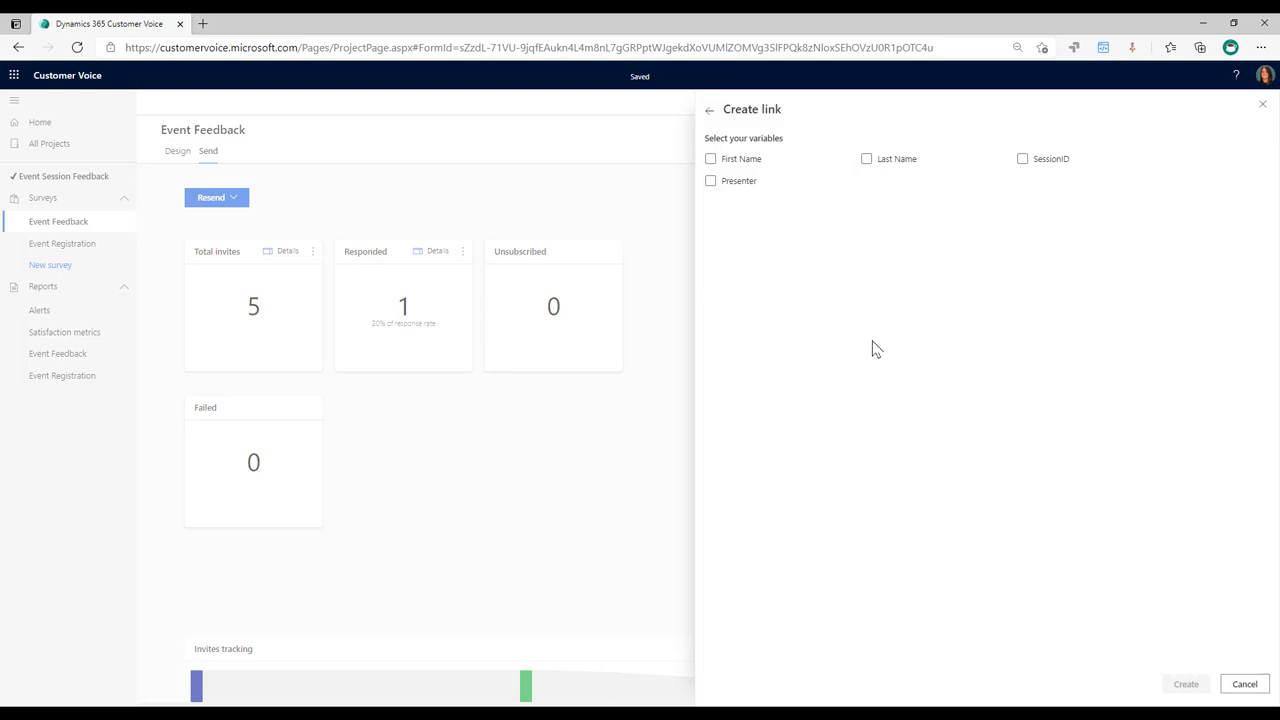
click(1022, 160)
click(710, 181)
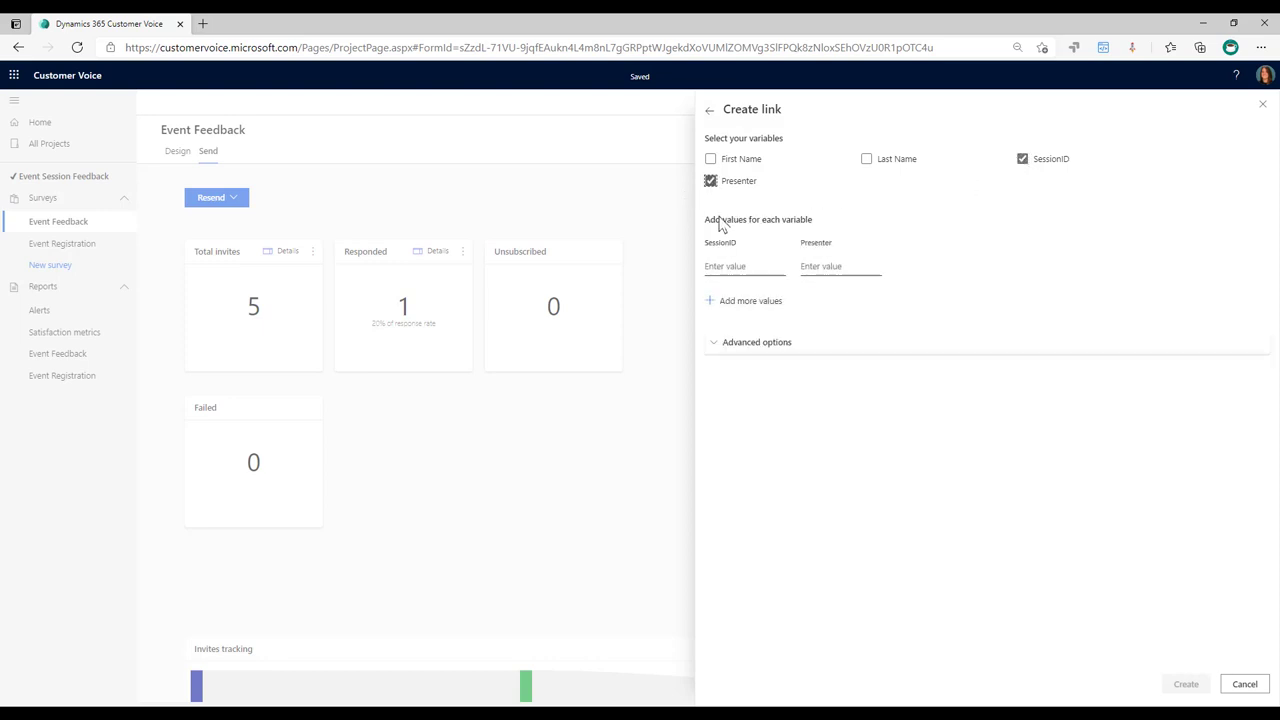
click(758, 268)
text(Customer Voice)
key(Tab)
text(Megan V. Walker)
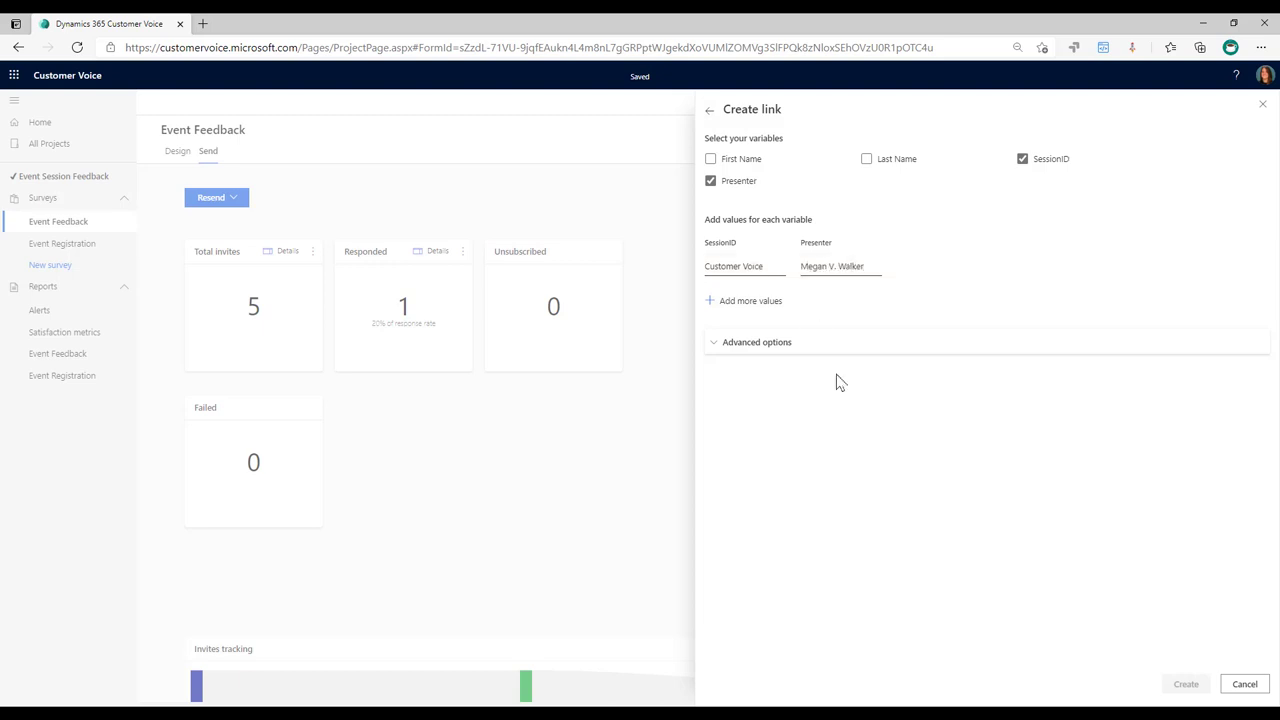
click(1188, 684)
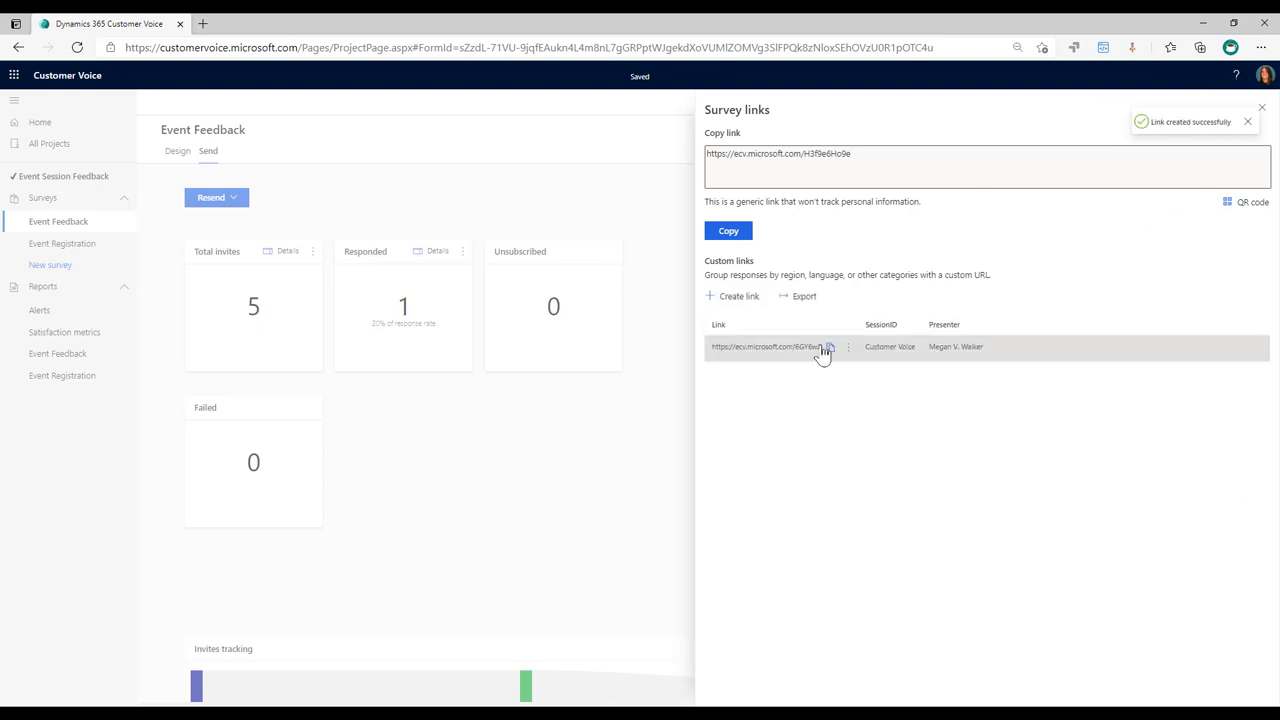
Step: Open the new custom link in a separate browser tab, check the session and presenter values in questions 1 and 2, and close the tab
click(203, 23)
text(https://ecv.microsoft.com/6GY6wJXzvO)
key(Return)
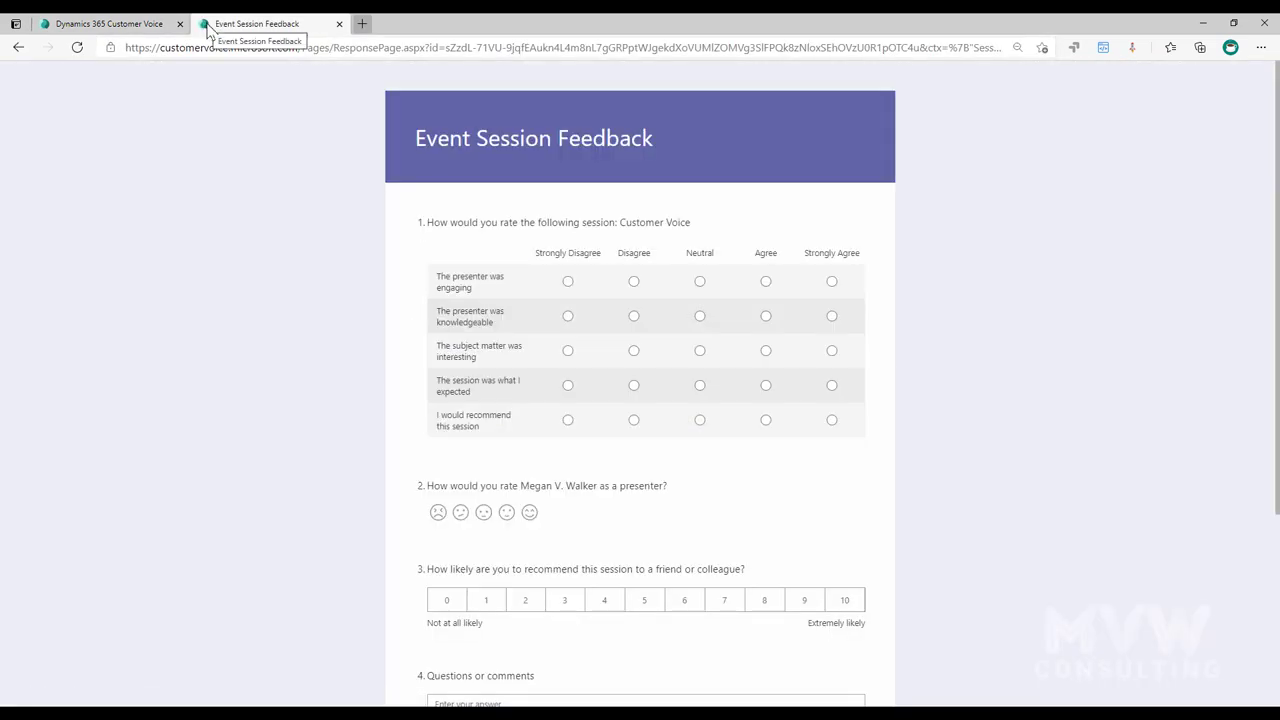
drag(620, 222, 695, 225)
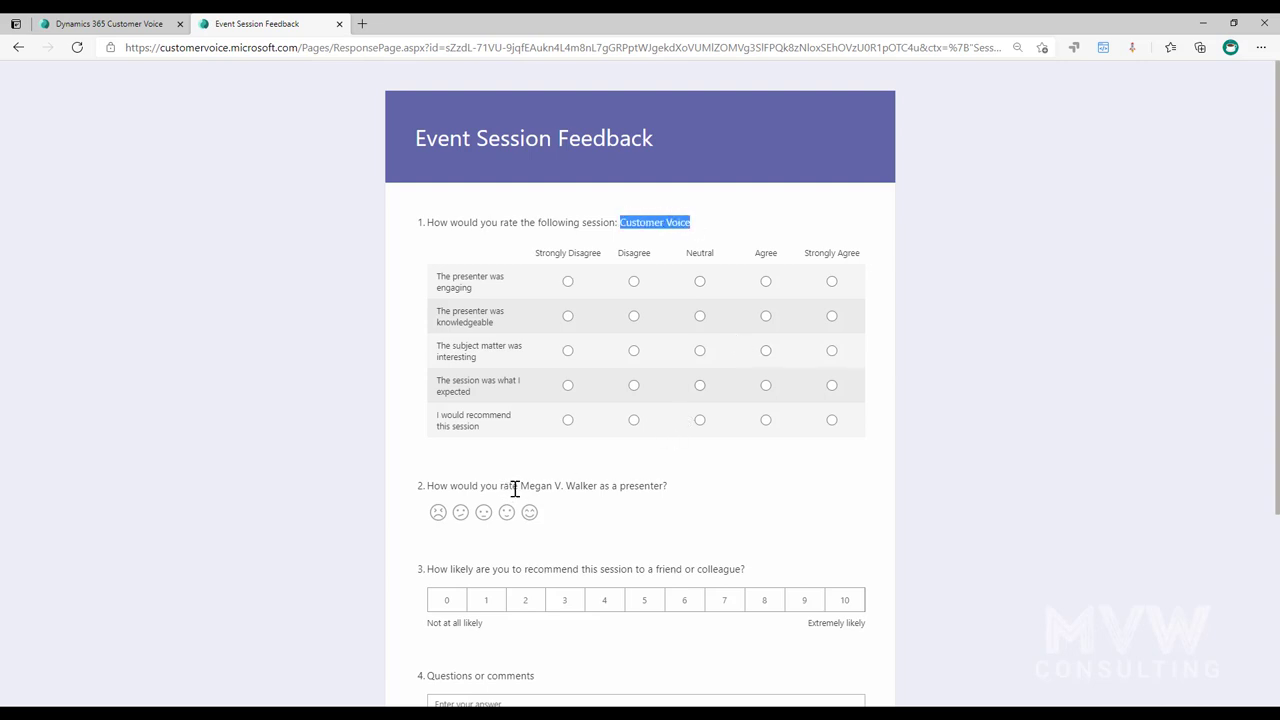
drag(520, 486, 600, 487)
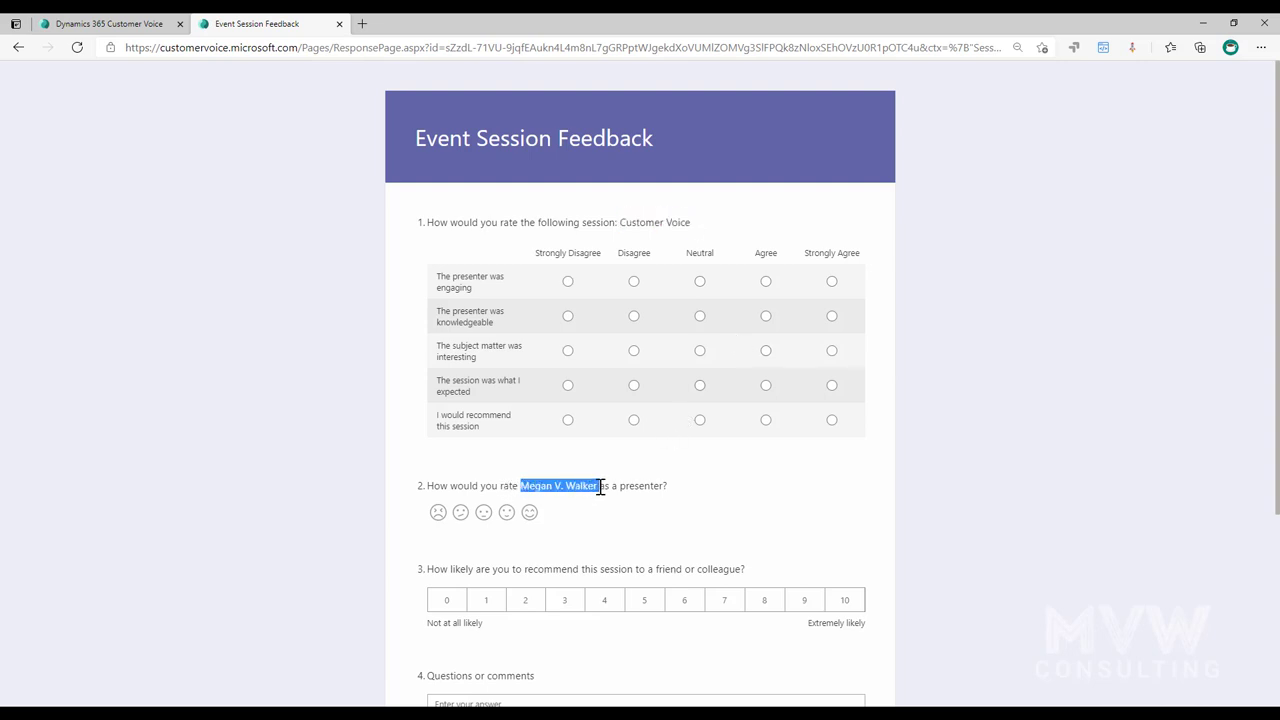
click(1124, 438)
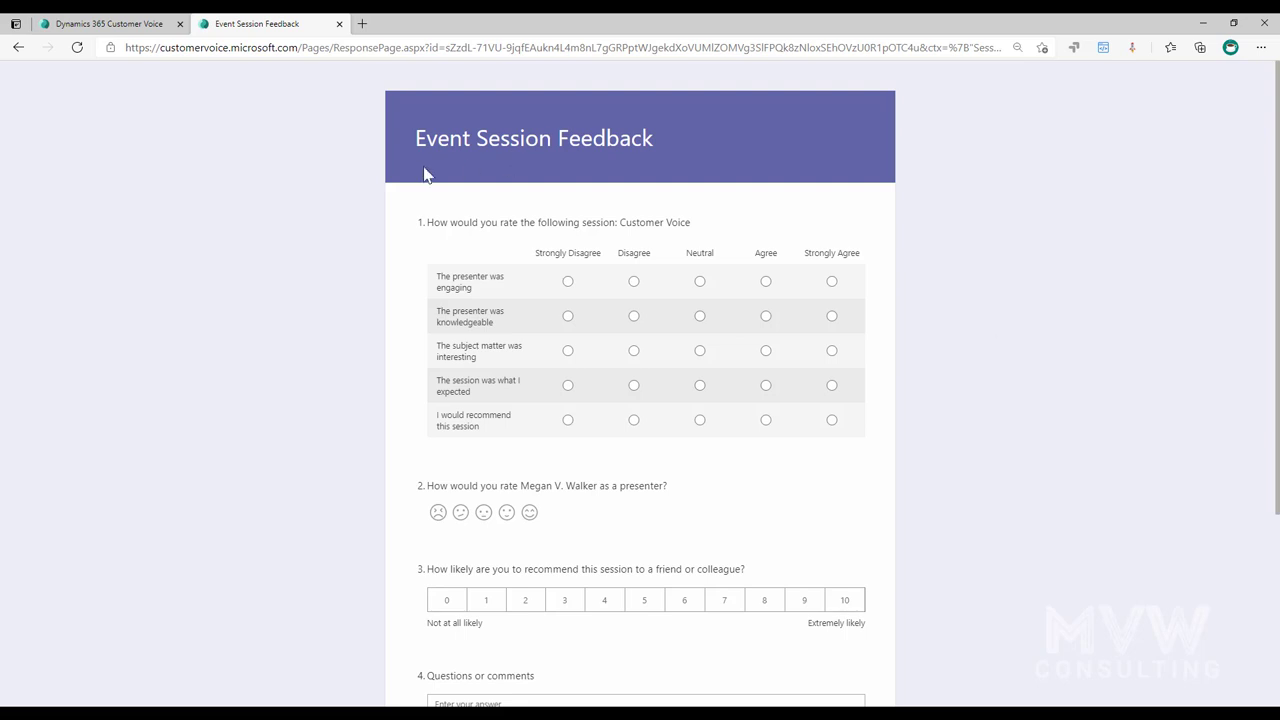
click(339, 23)
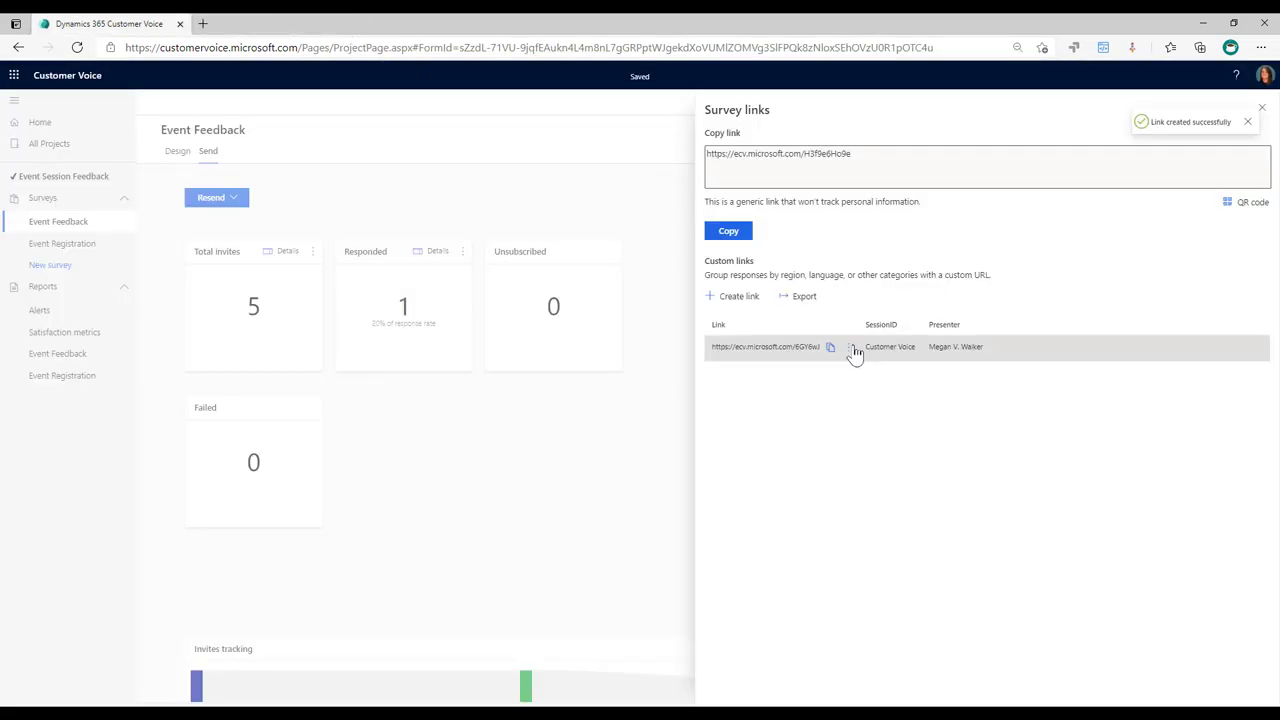
Step: View the QR code of the Customer Voice custom link and dismiss it without downloading
click(849, 349)
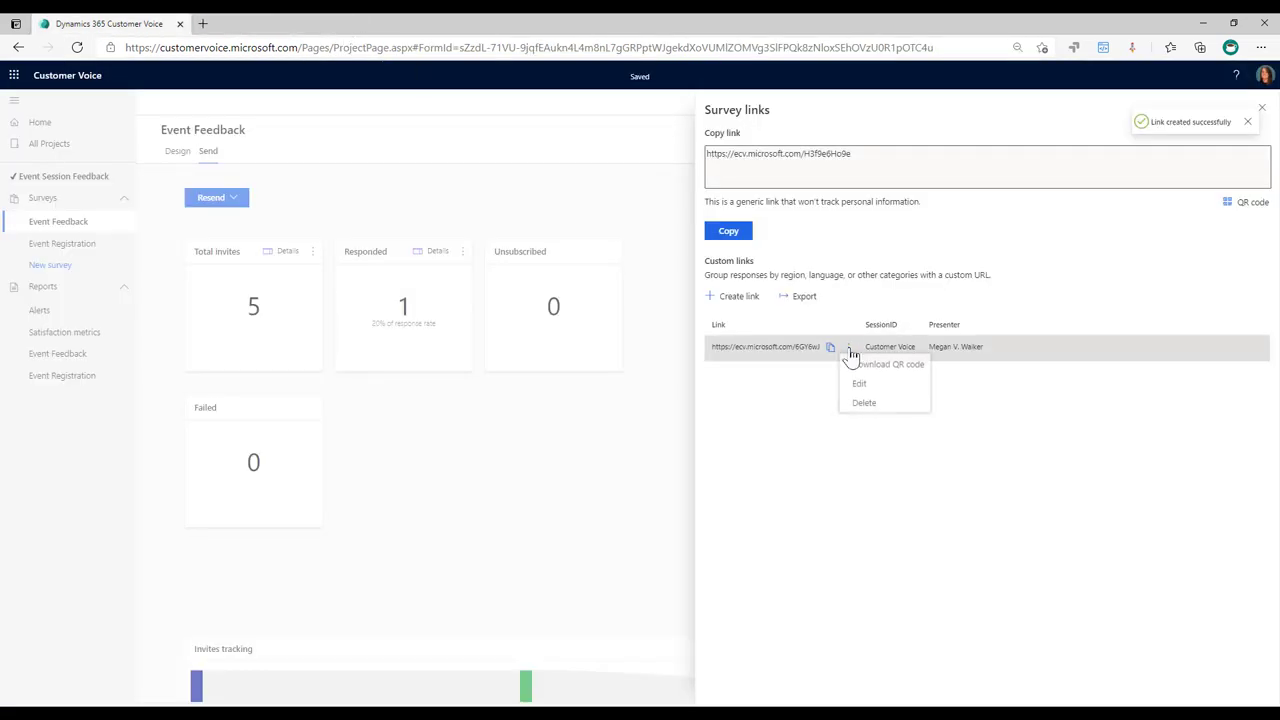
click(912, 367)
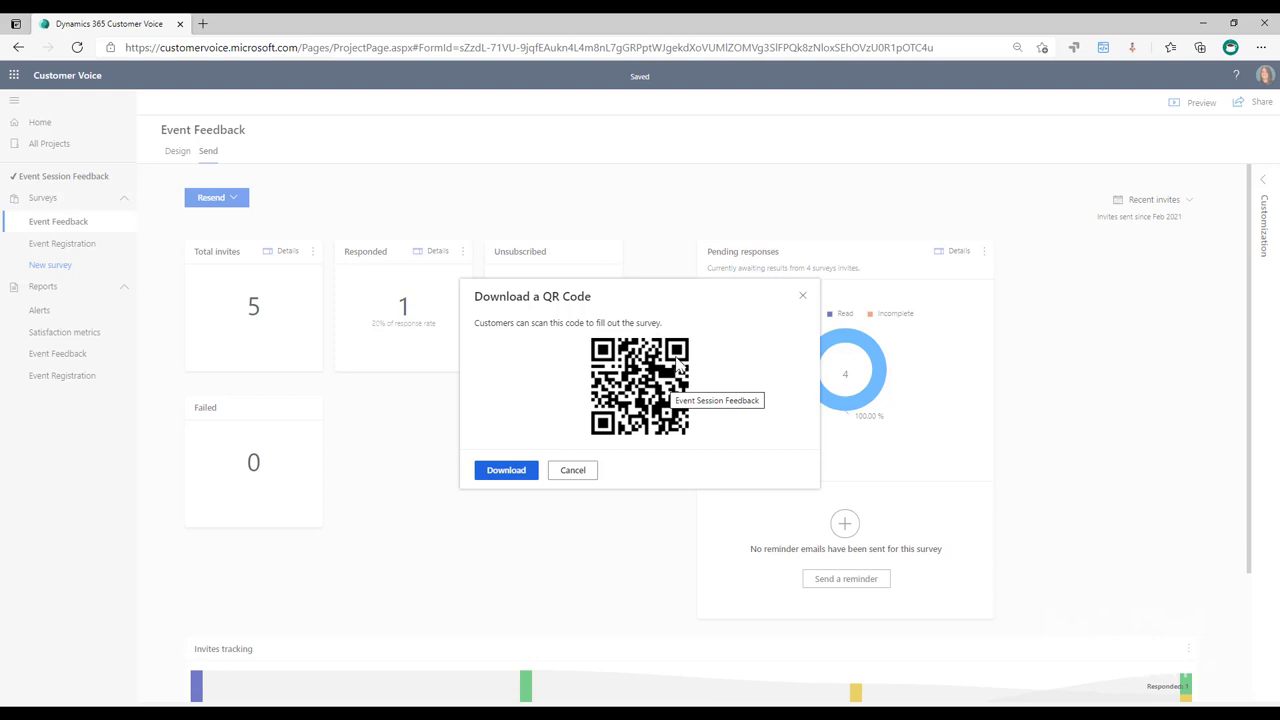
click(574, 470)
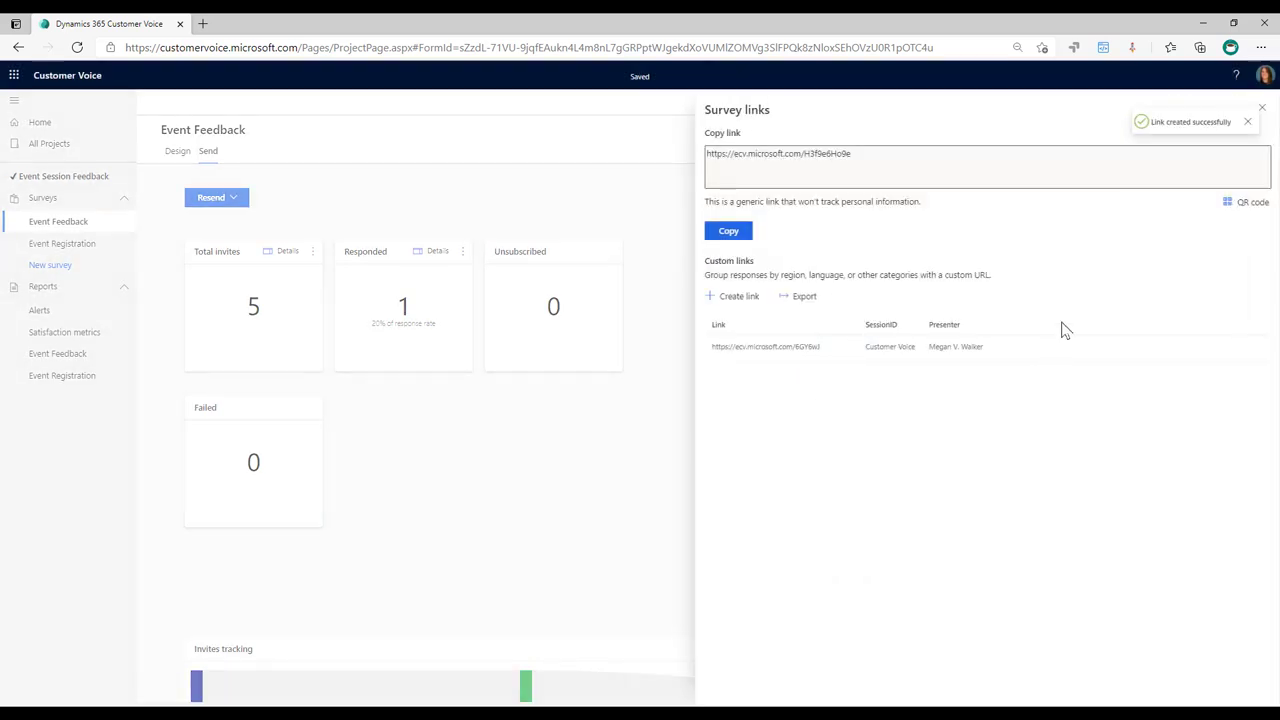
Step: Start another custom link with the SessionID and Presenter variables selected
click(740, 297)
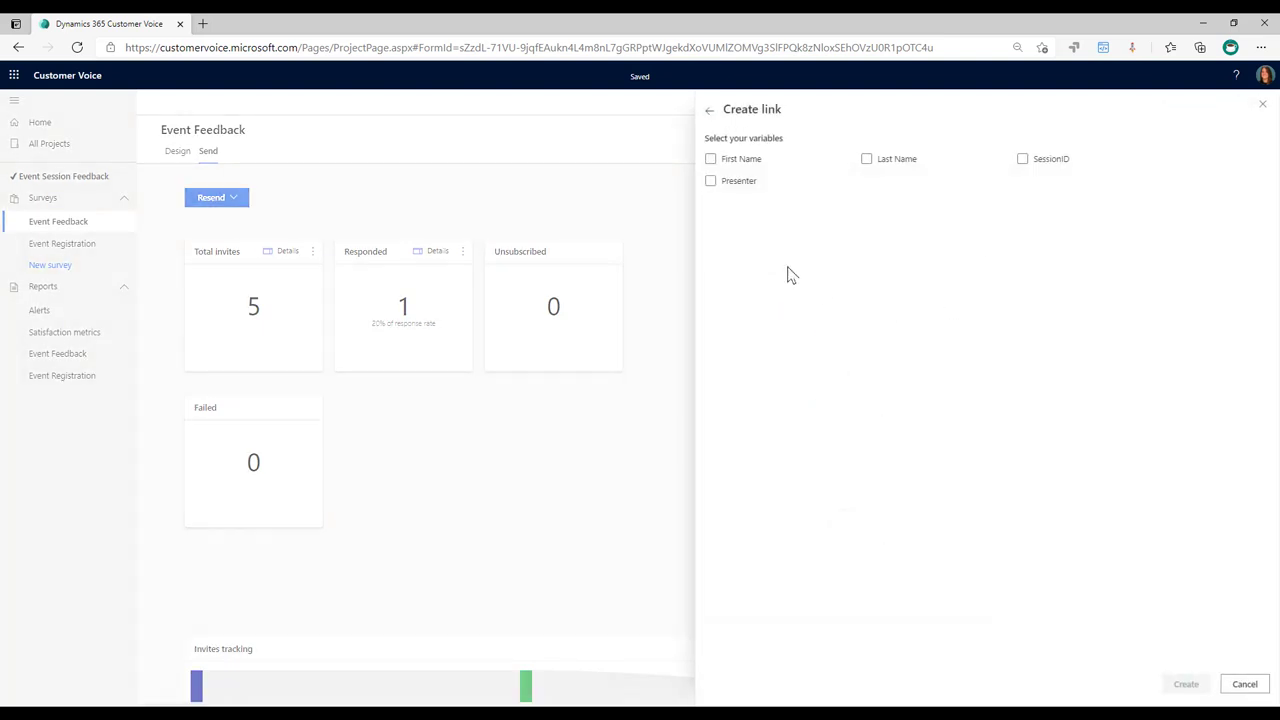
click(711, 184)
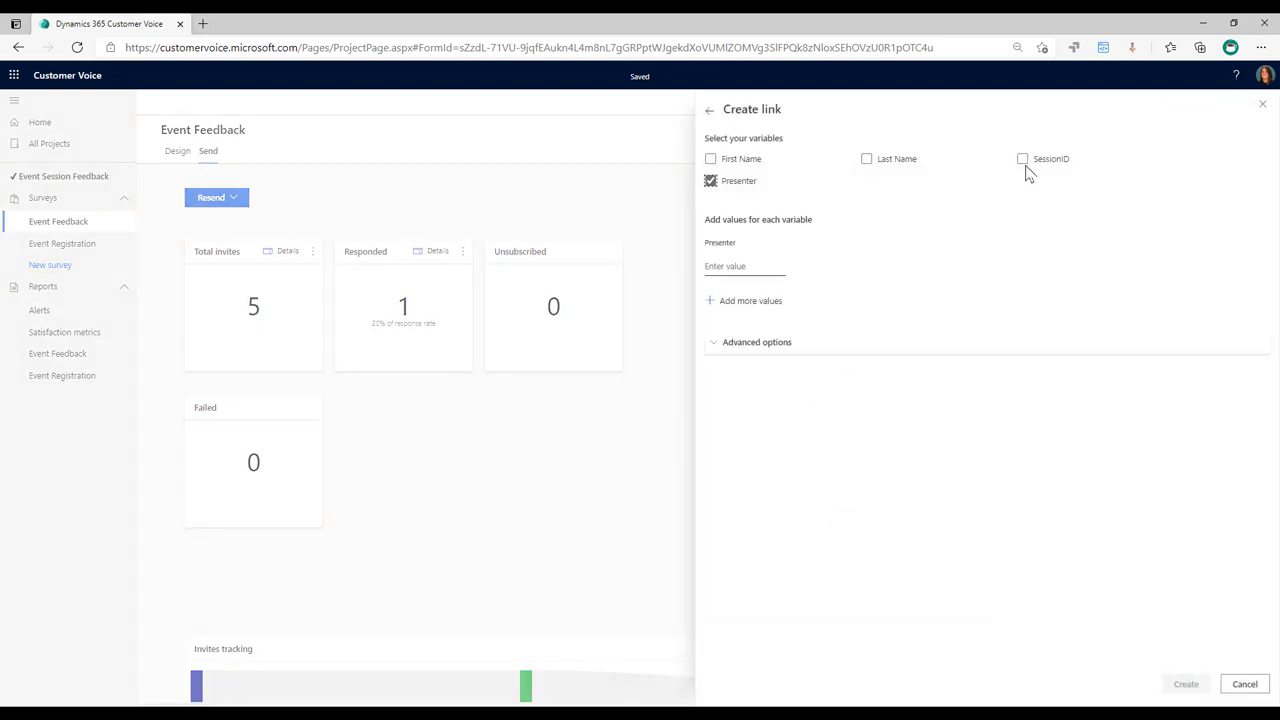
click(716, 186)
click(1022, 159)
click(711, 181)
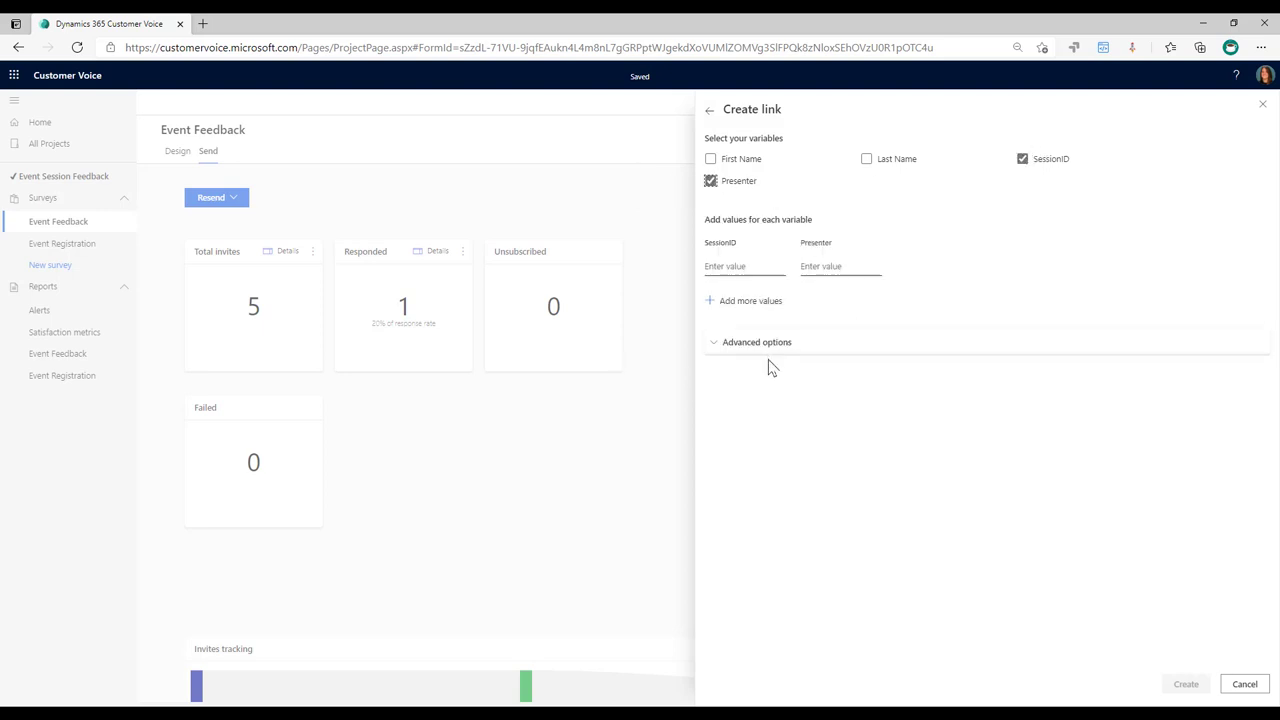
Step: Download the CSV template for adding link values in bulk and open it in Excel
click(729, 345)
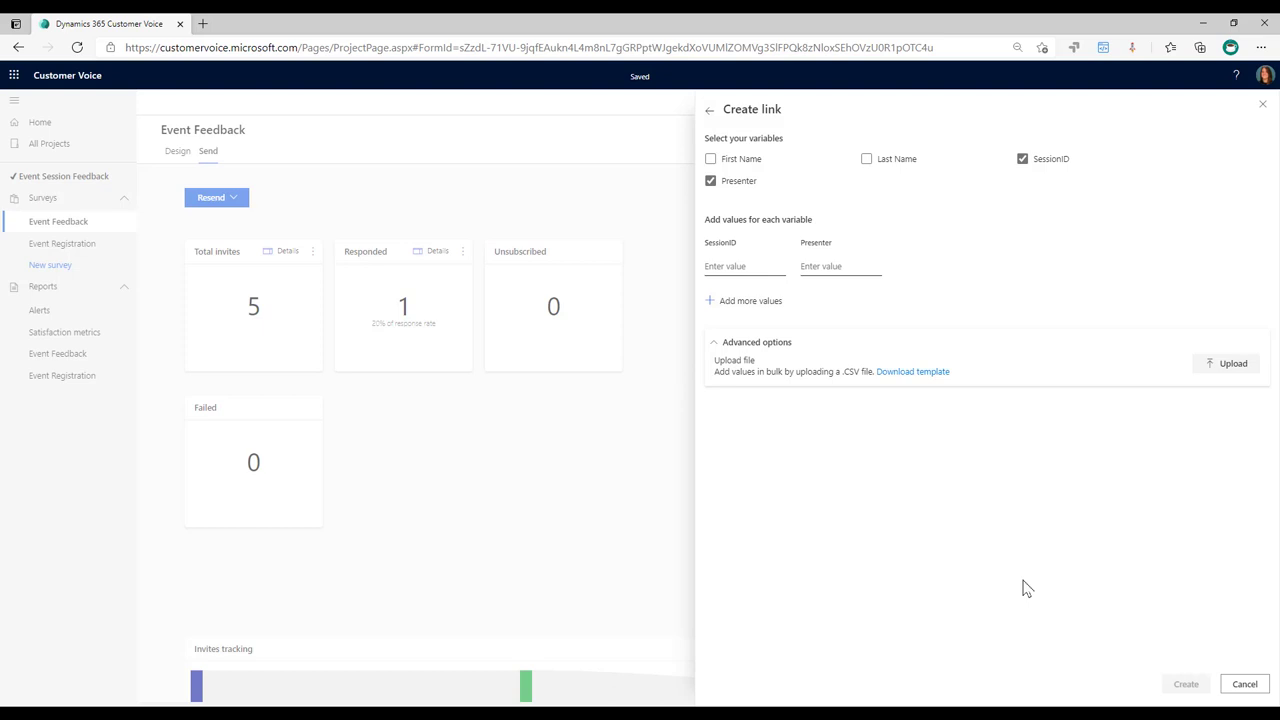
click(920, 372)
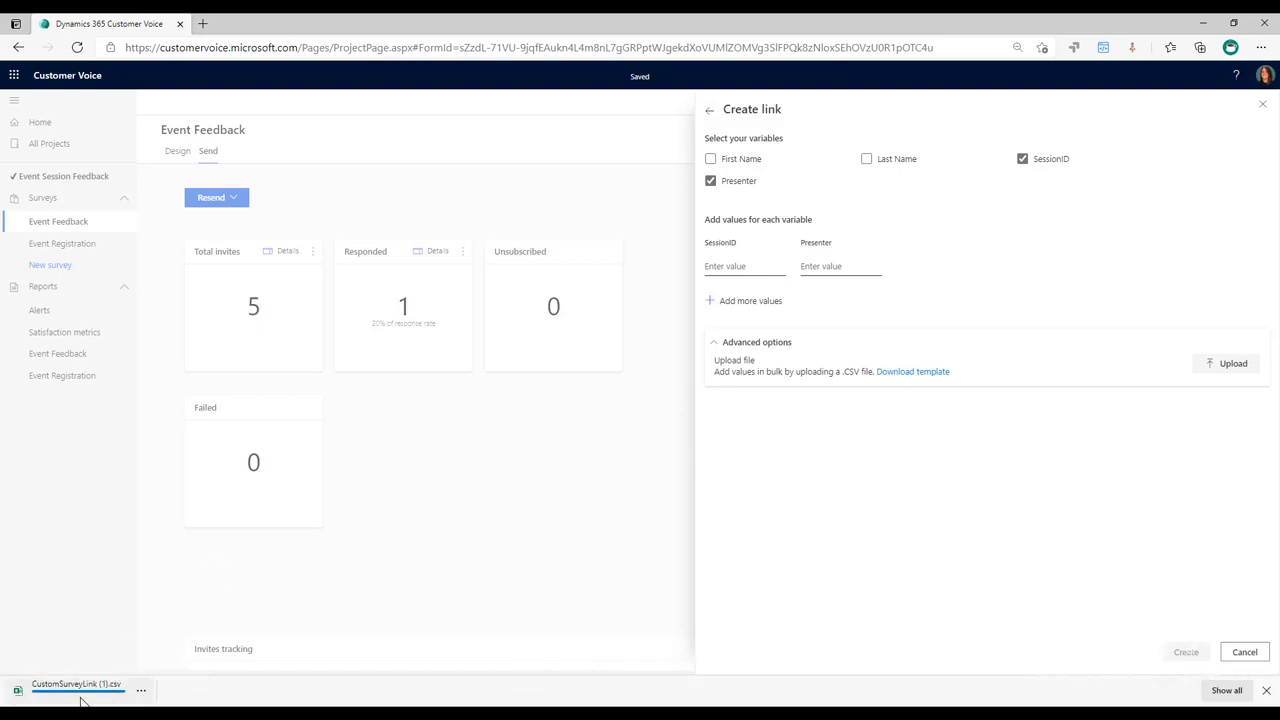
click(72, 687)
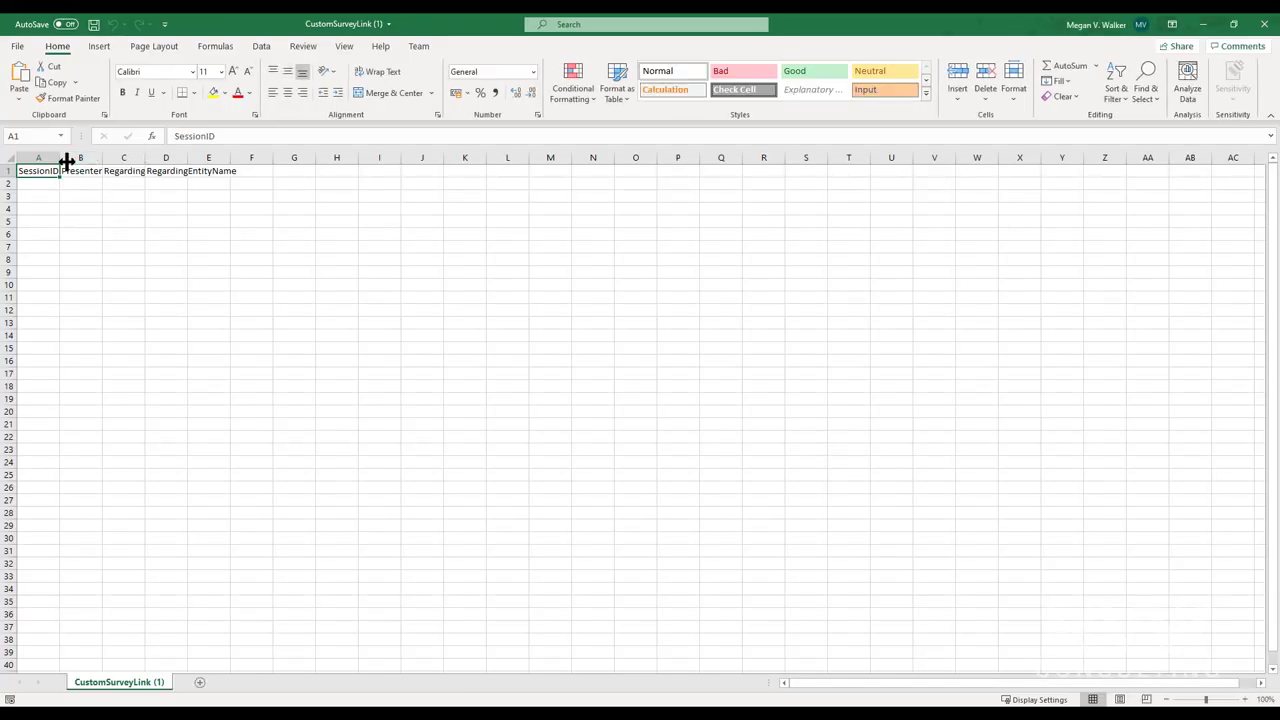
Step: Widen the SessionID, Presenter and RegardingID columns of the template and select cell A2
drag(60, 163, 260, 158)
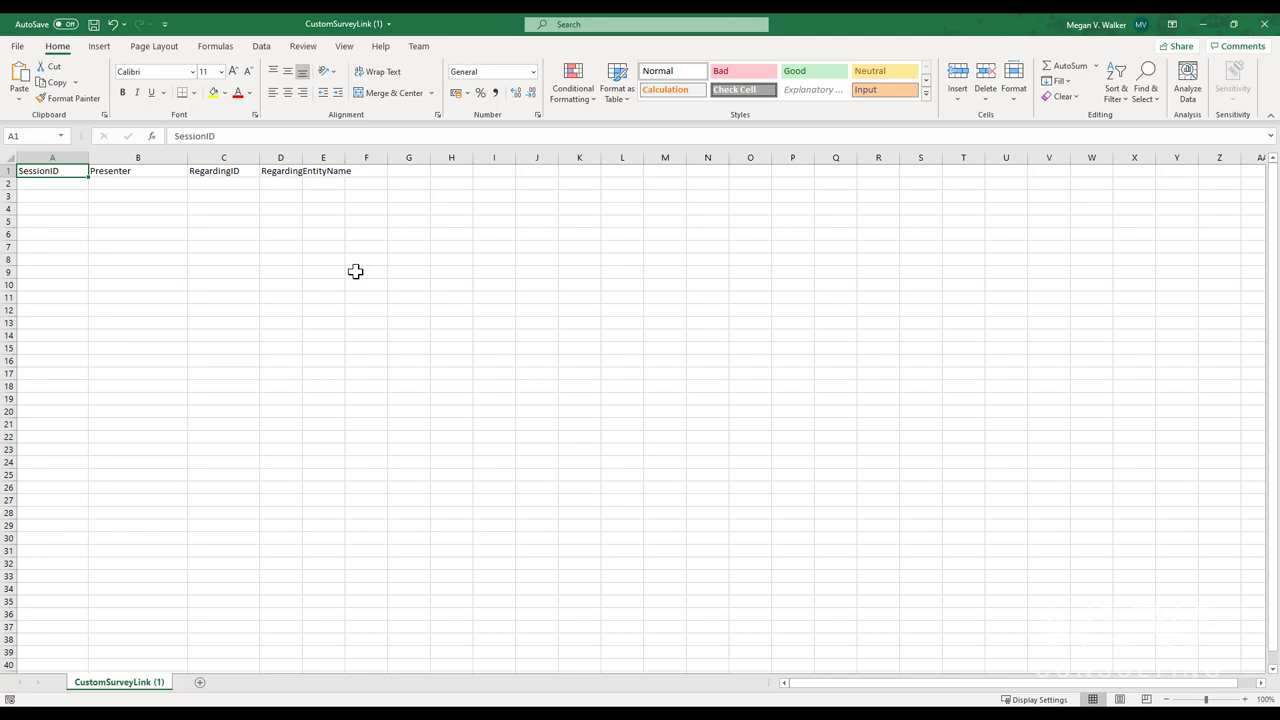
click(228, 187)
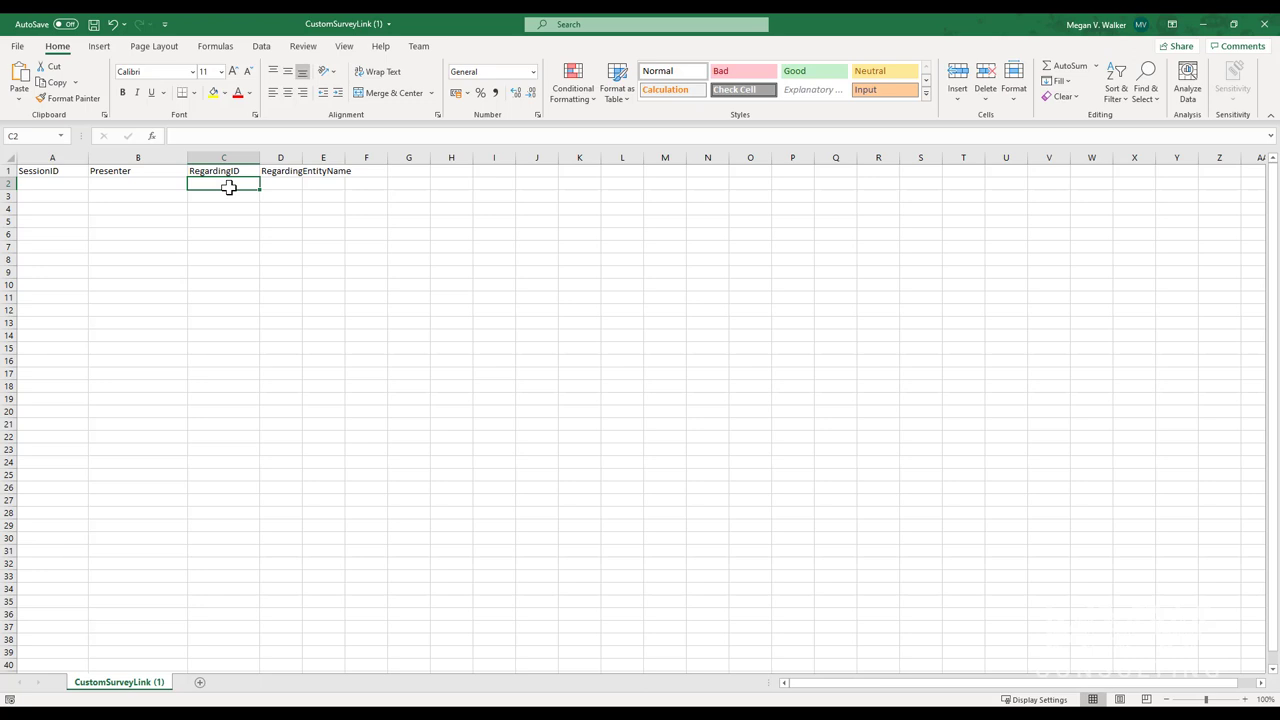
click(273, 184)
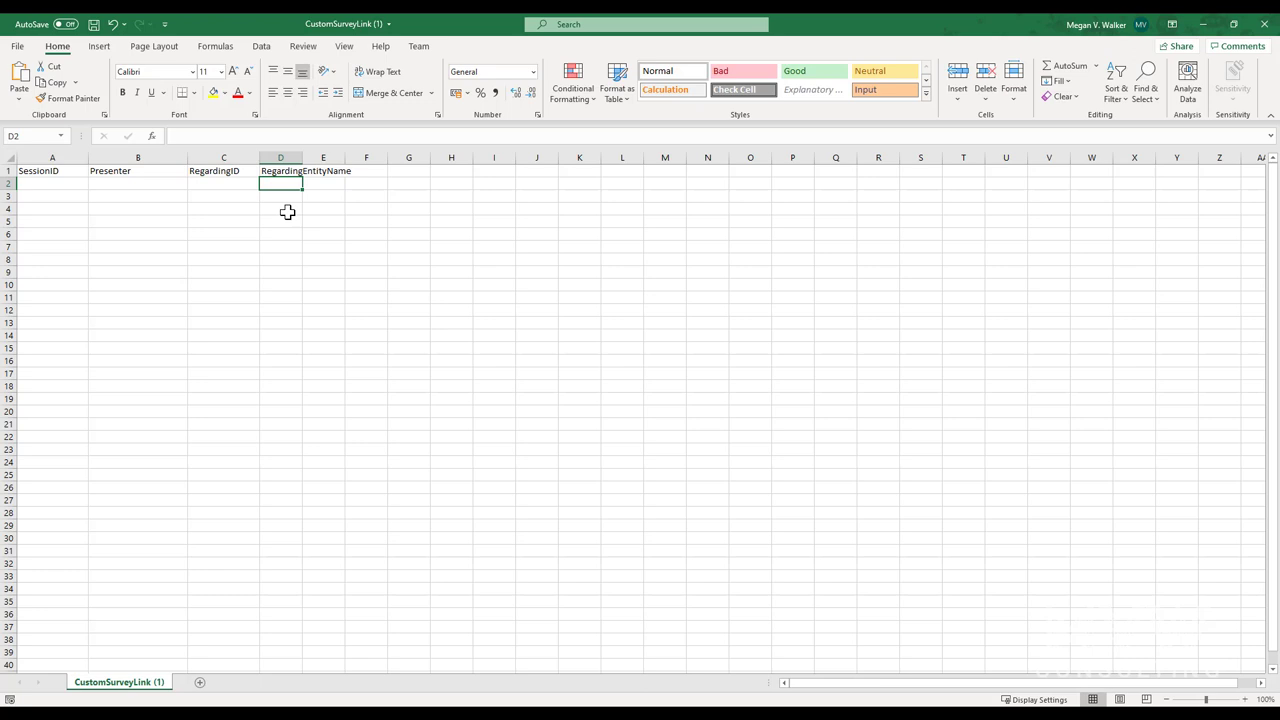
key(Home)
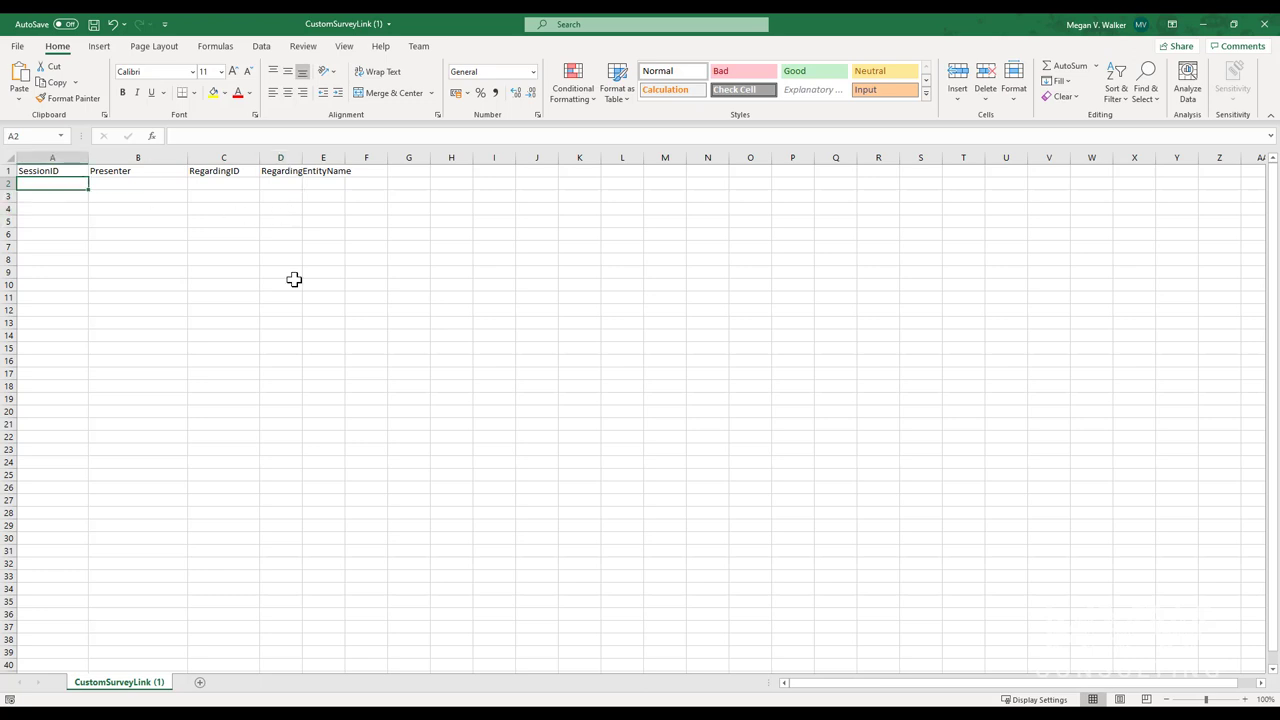
Step: Fill the first data row with SessionID "Sales Insights" and the presenter's full name
text(Sales Insights)
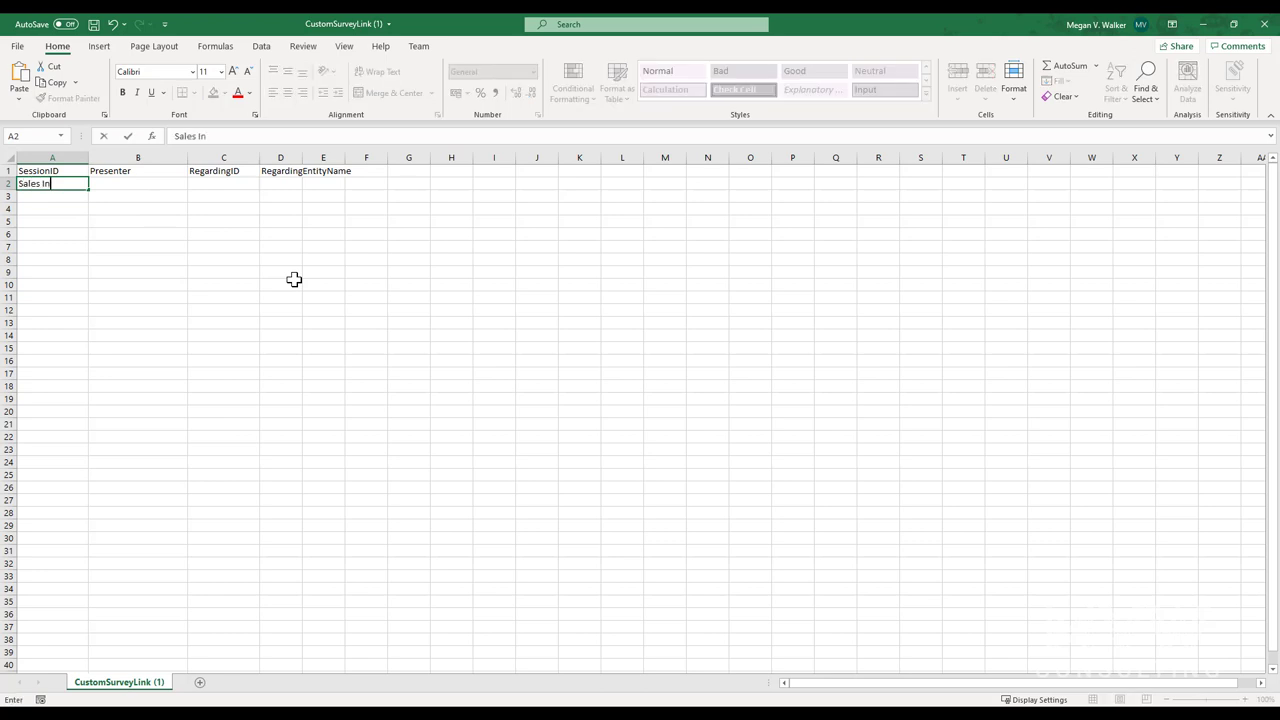
key(Tab)
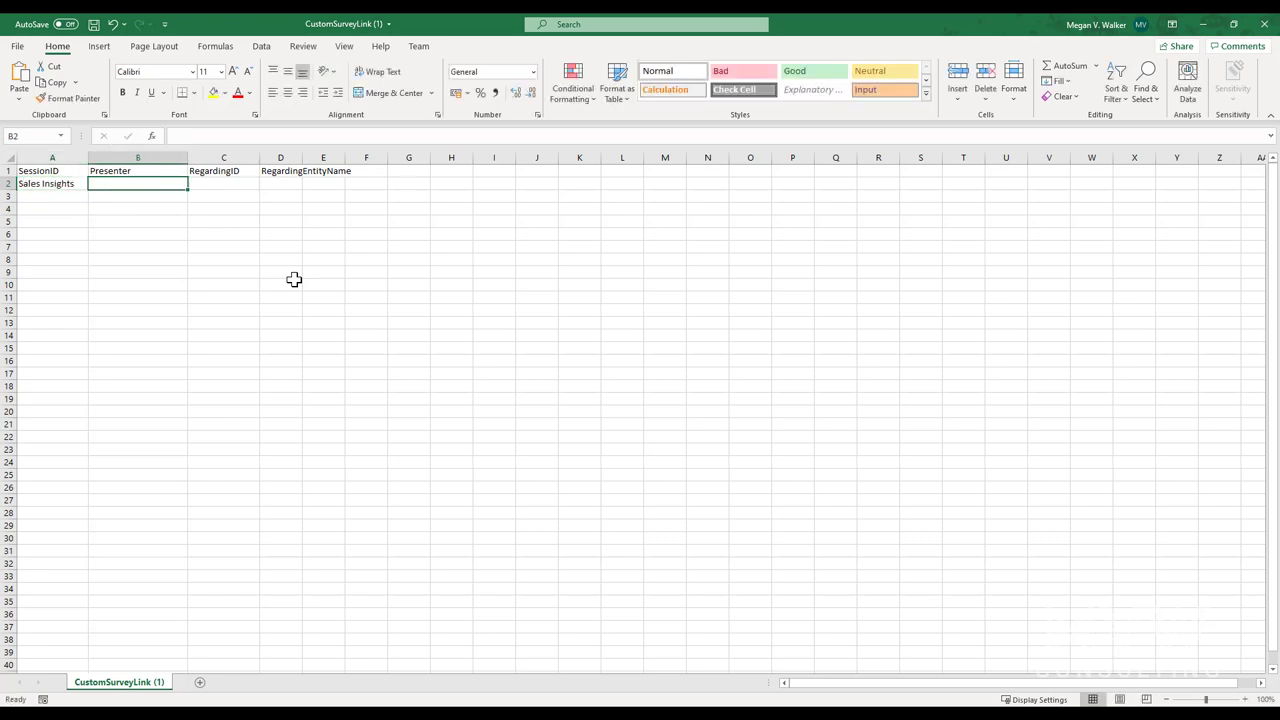
text(Lisa Cros)
text(bie)
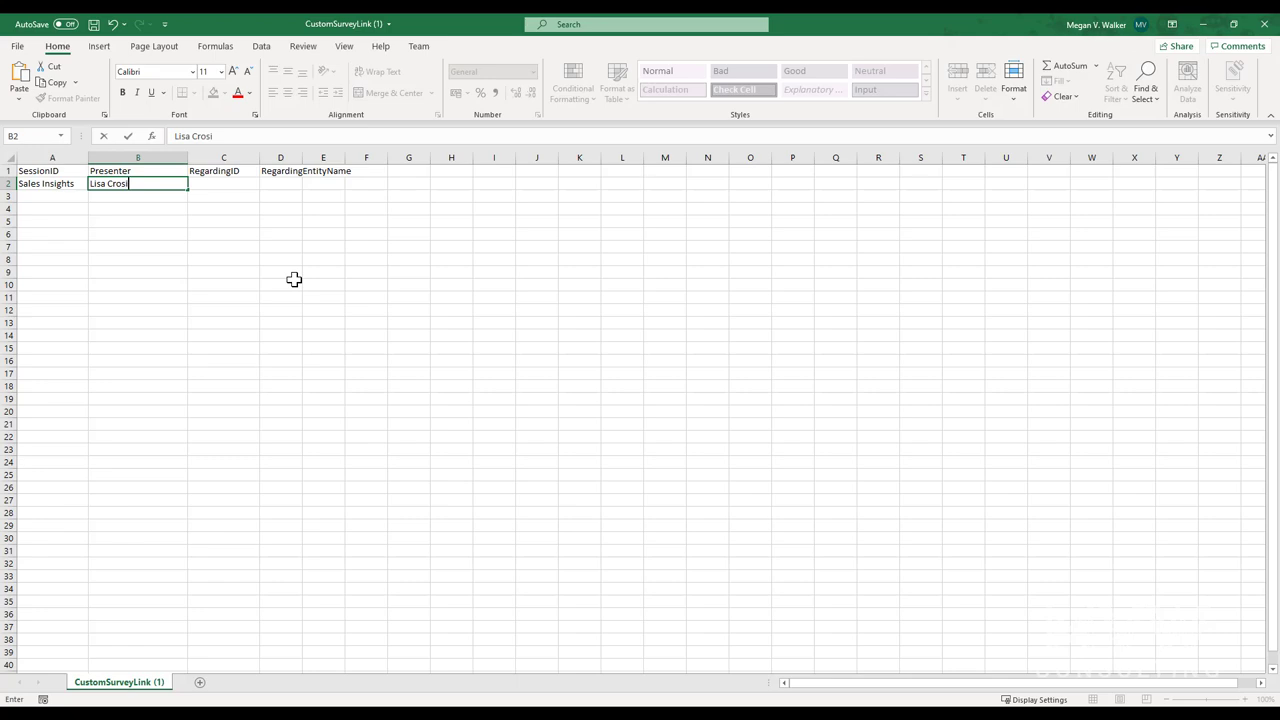
Step: Fill row 3 with SessionID "Awesome Stuff" and that session's presenter's full name
click(69, 200)
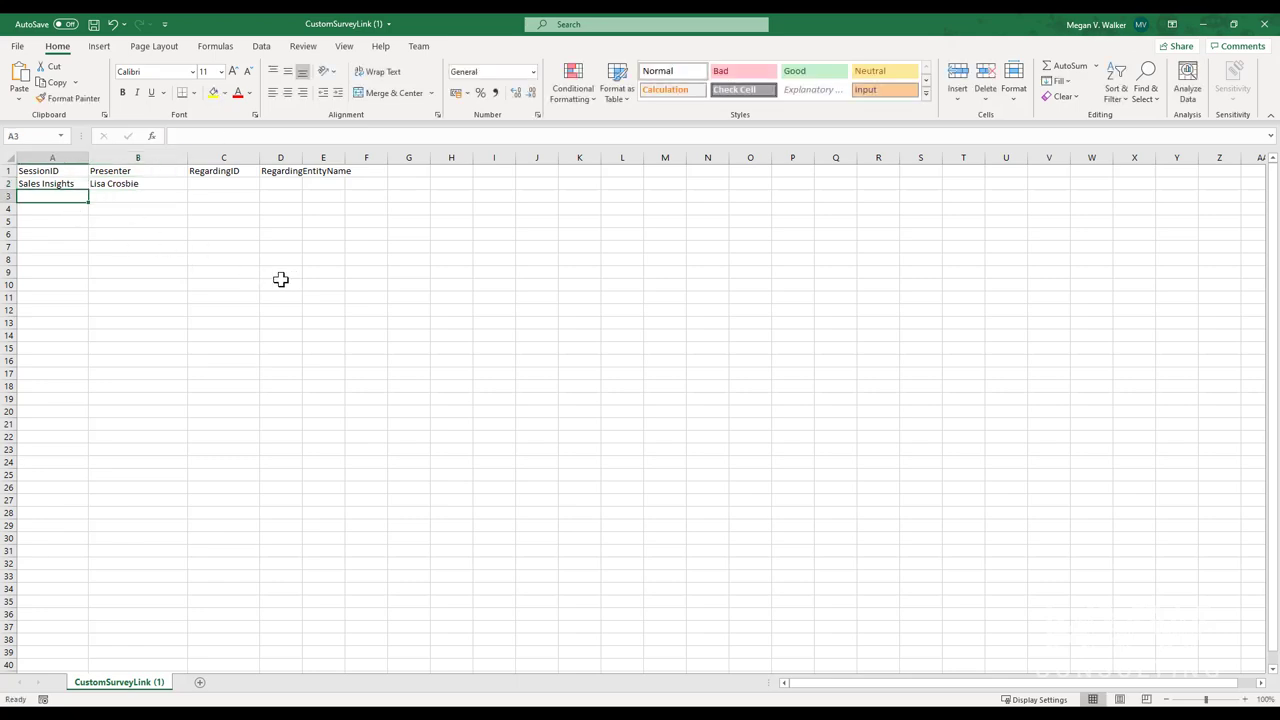
text(Awaesome Stuff)
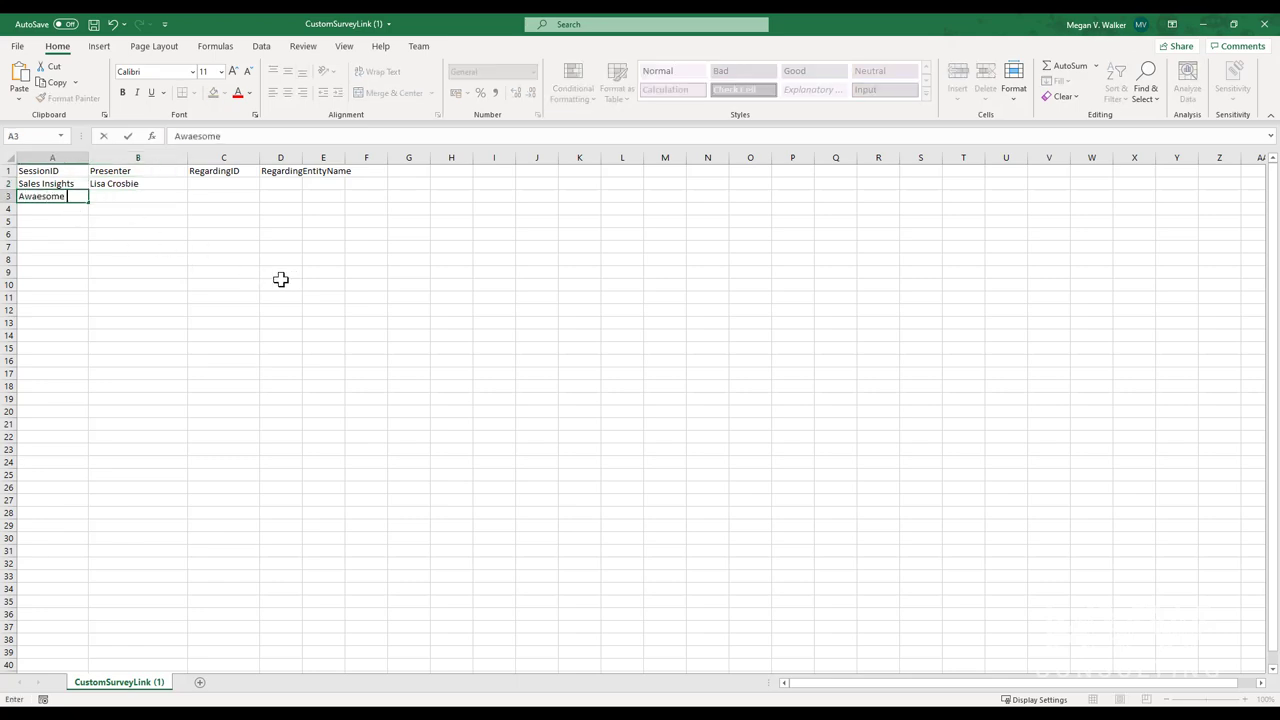
click(192, 135)
key(BackSpace)
click(143, 200)
text(JK)
key(BackSpace)
key(BackSpace)
text(J)
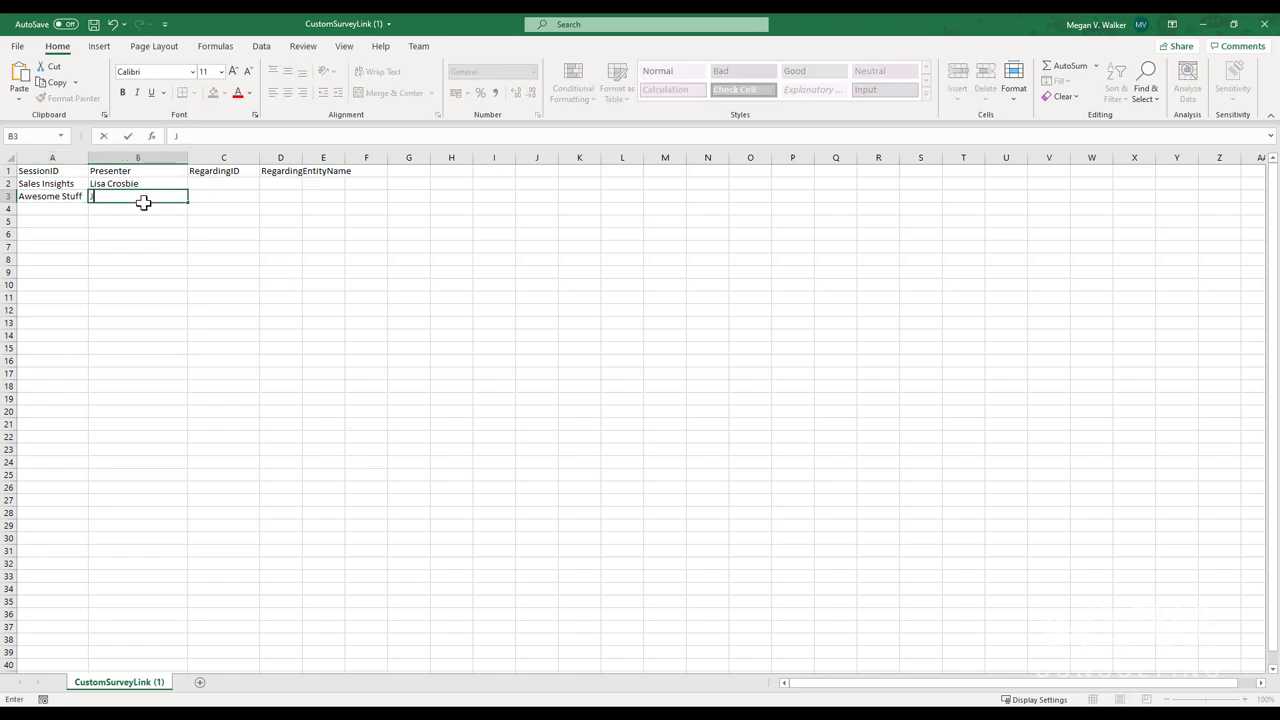
text(onas Rapp)
Step: Fill row 4 with SessionID "Ribbon Workbench" and its presenter's full name
click(20, 213)
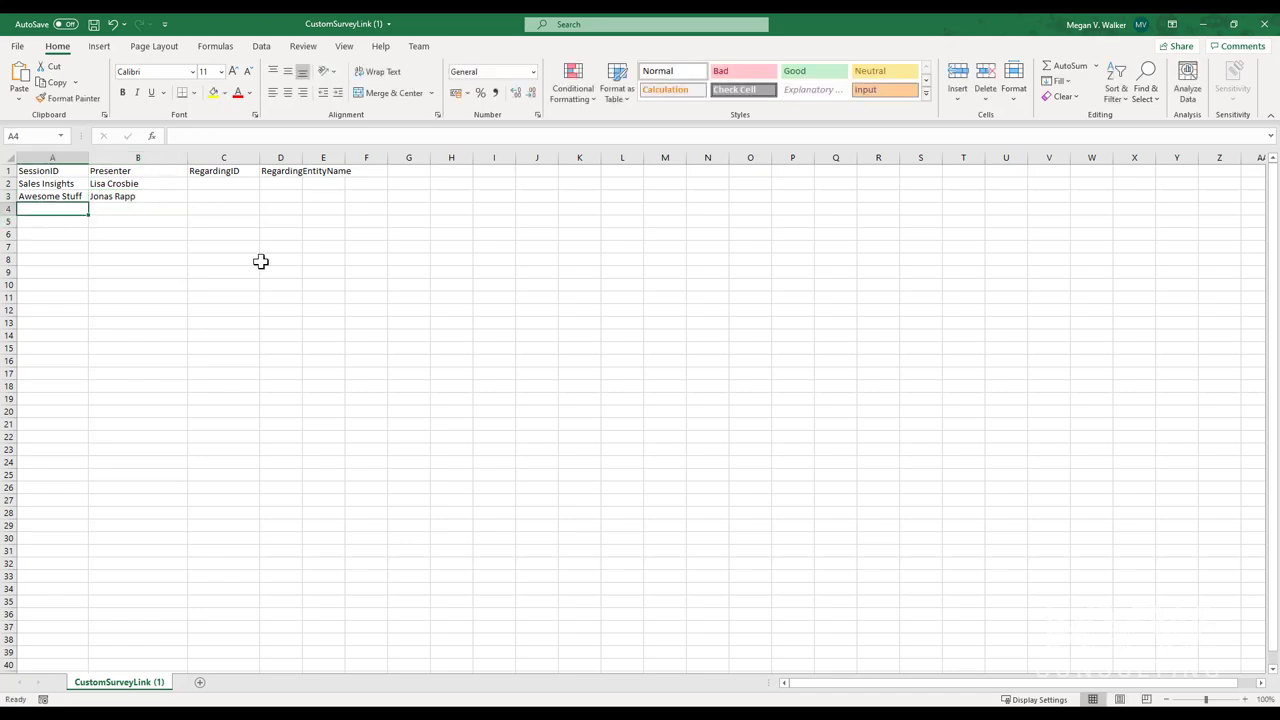
text(Ribbon Wor)
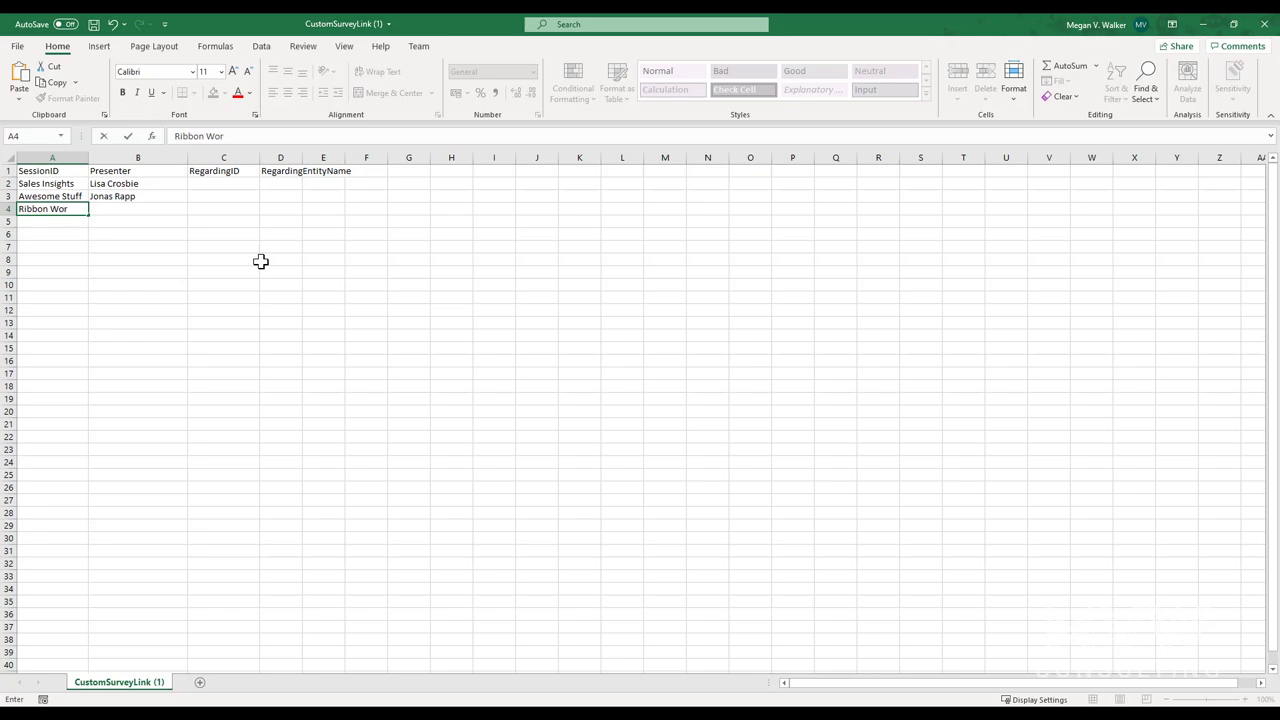
text(kbench)
key(Tab)
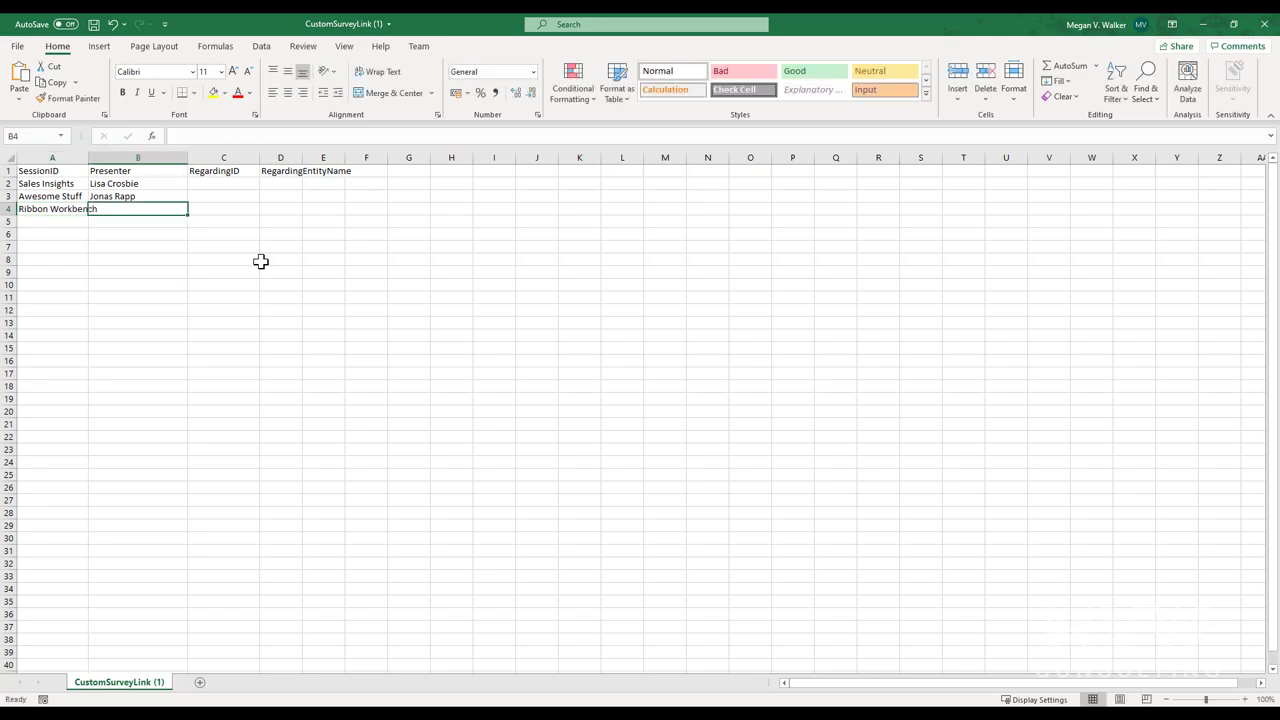
text(Scott D)
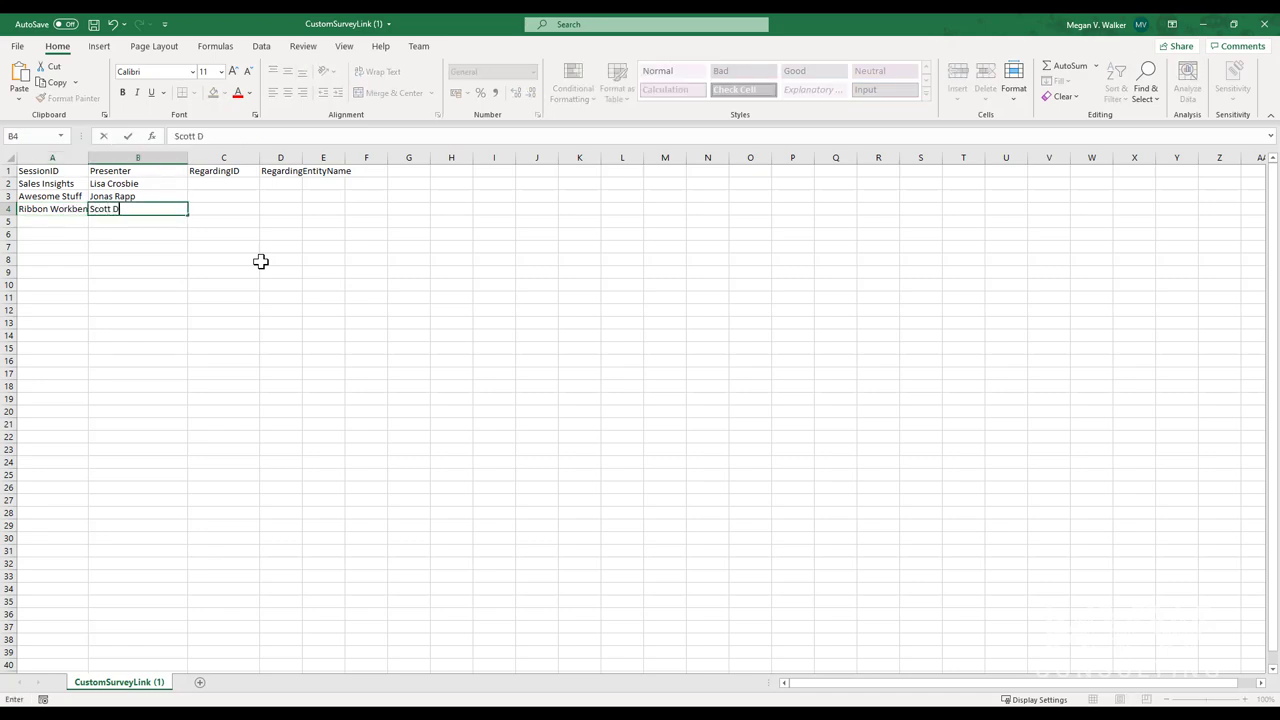
text(urow)
click(260, 261)
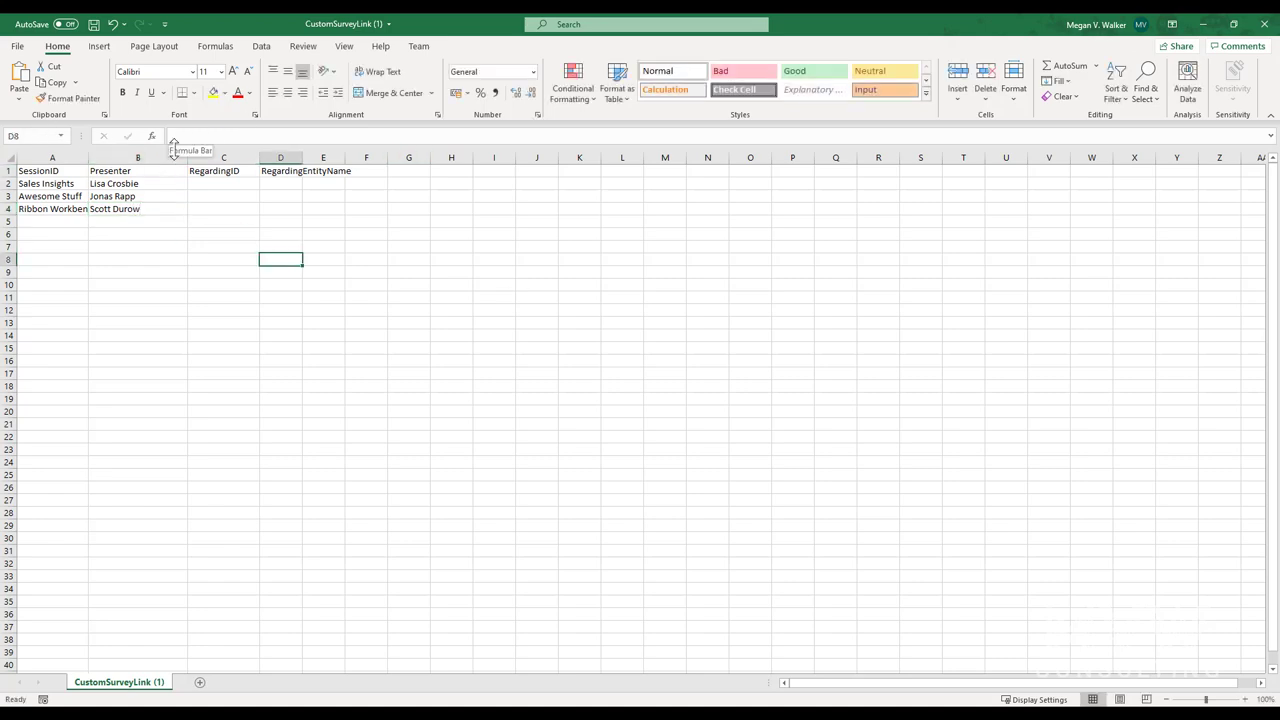
Step: Save the completed template to the Desktop as CSV UTF-8 under the name CustomSurveyLink (1), and close the workbook
click(22, 46)
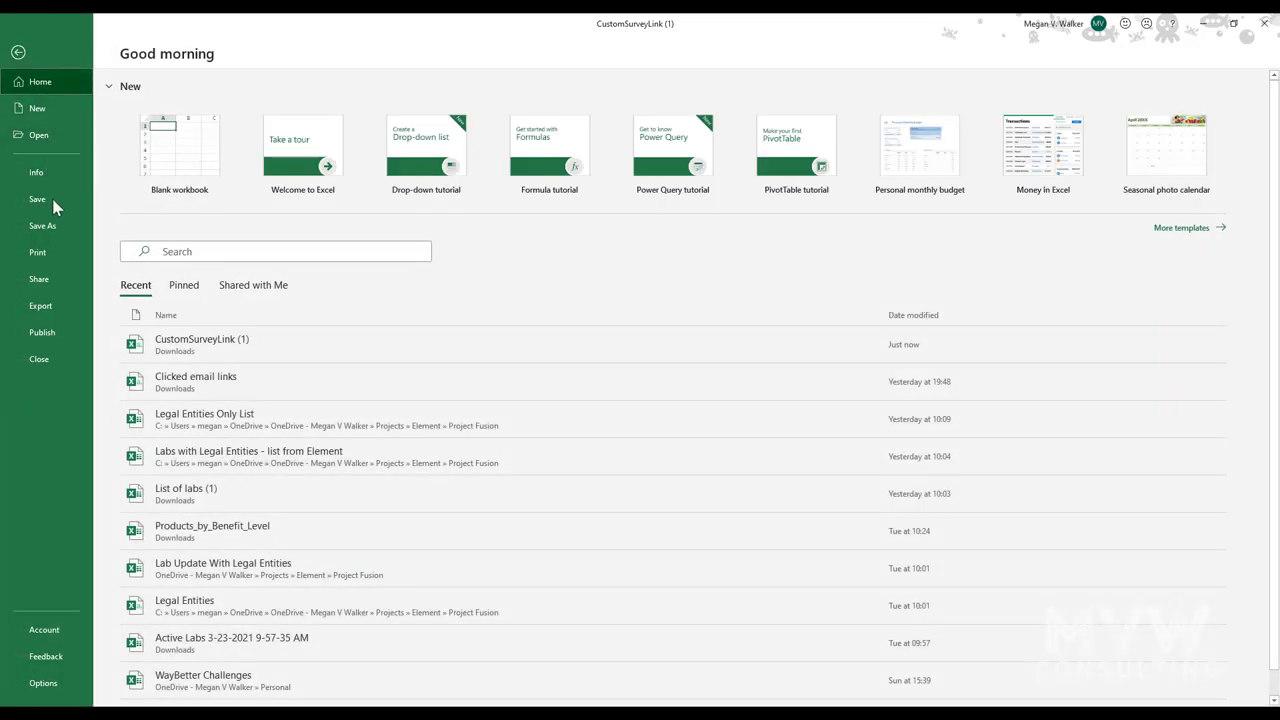
click(40, 224)
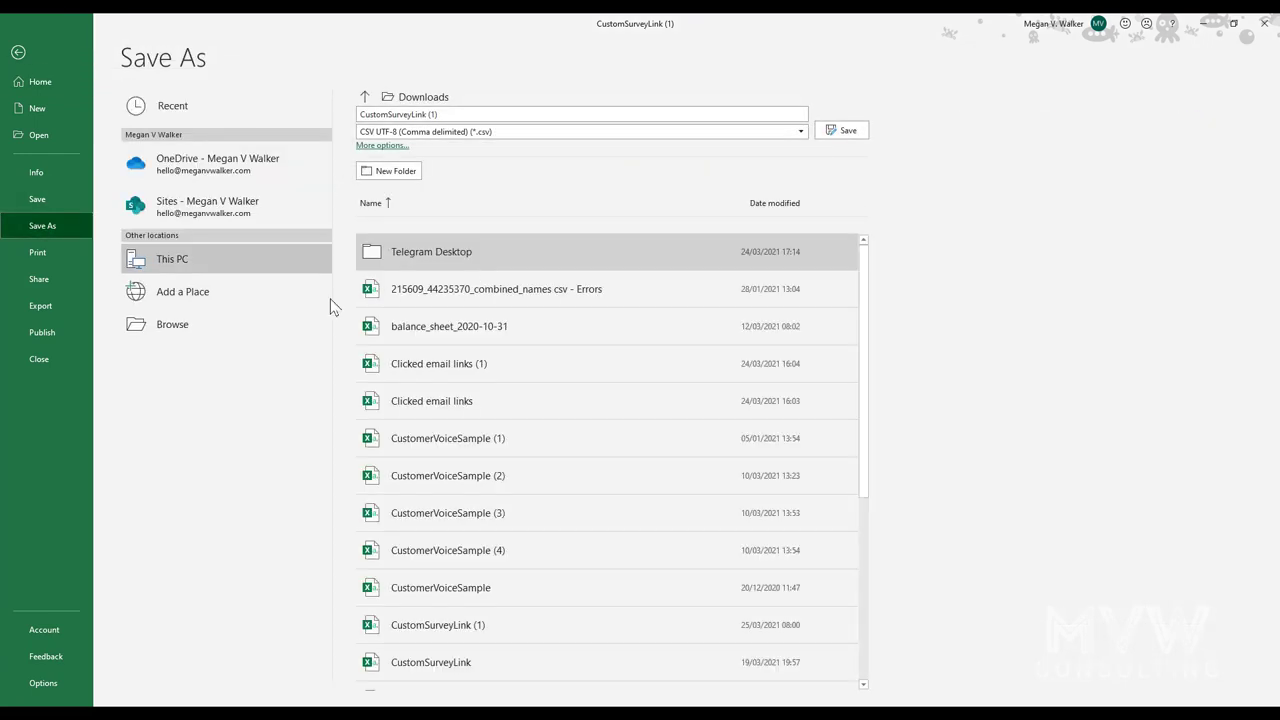
click(237, 334)
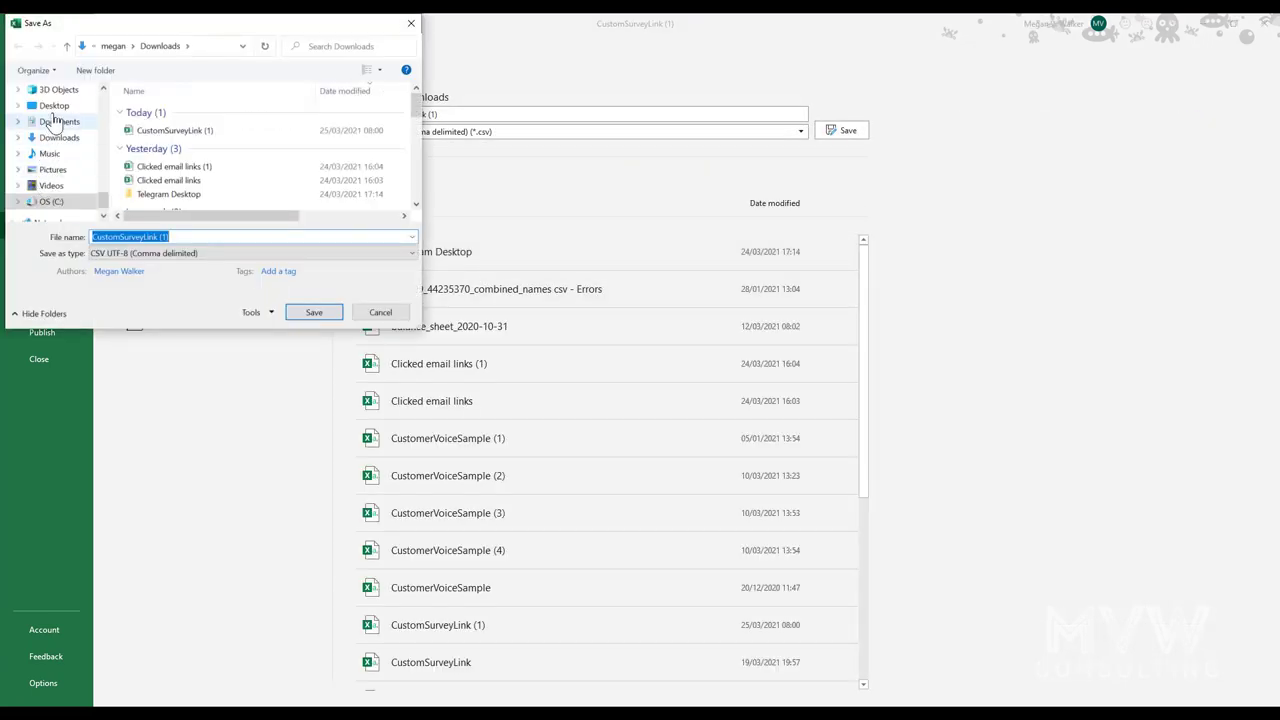
click(54, 106)
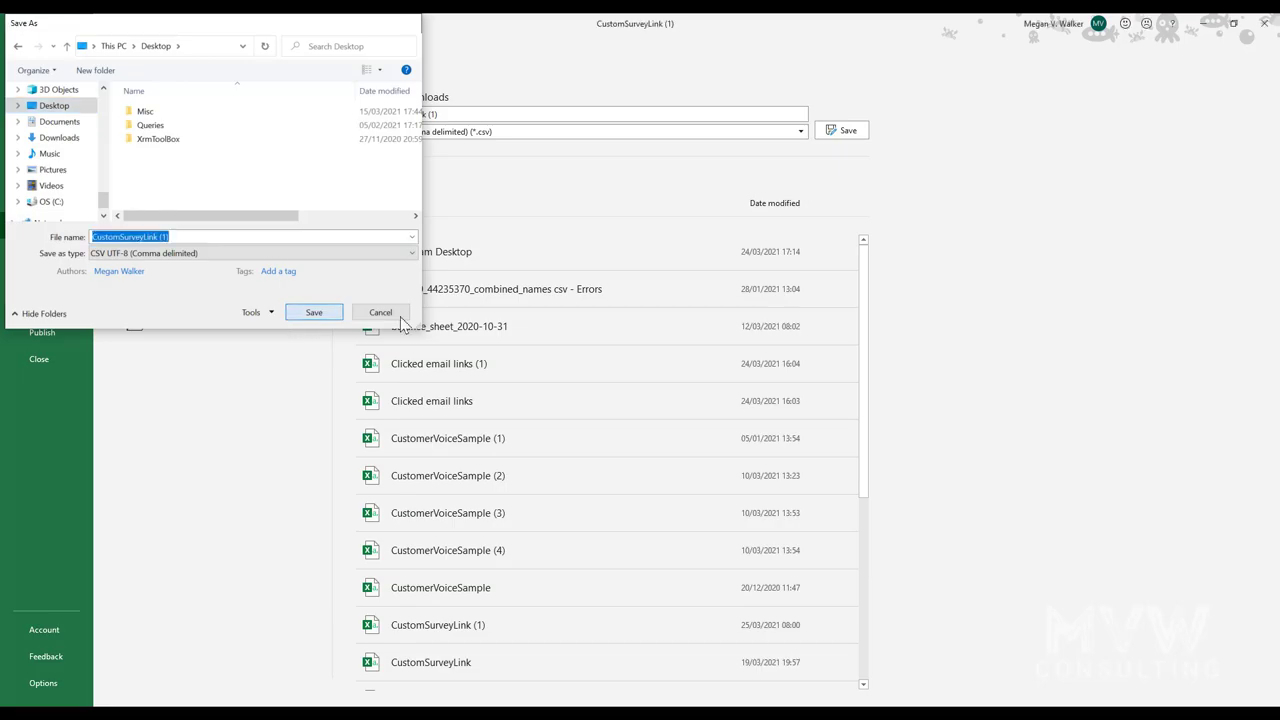
key(Return)
click(1264, 23)
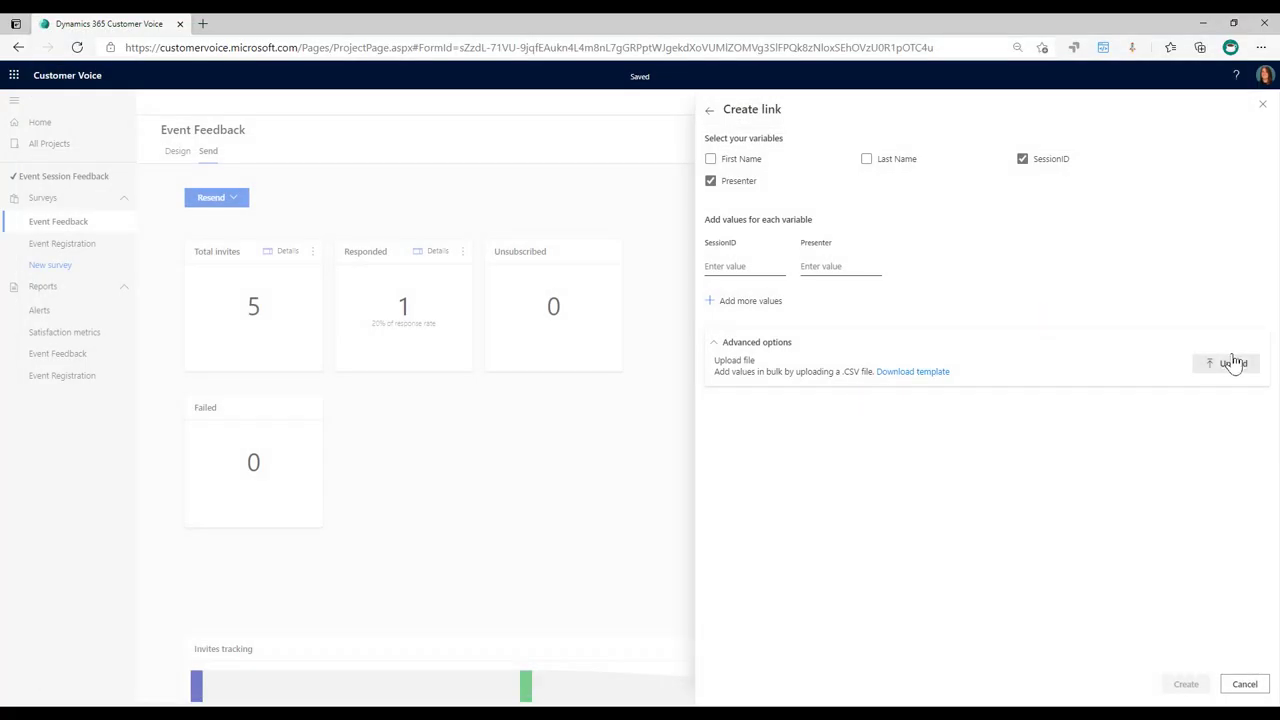
Step: Upload CustomSurveyLink (1) from the Desktop in Customer Voice and create the custom links in bulk
click(1233, 363)
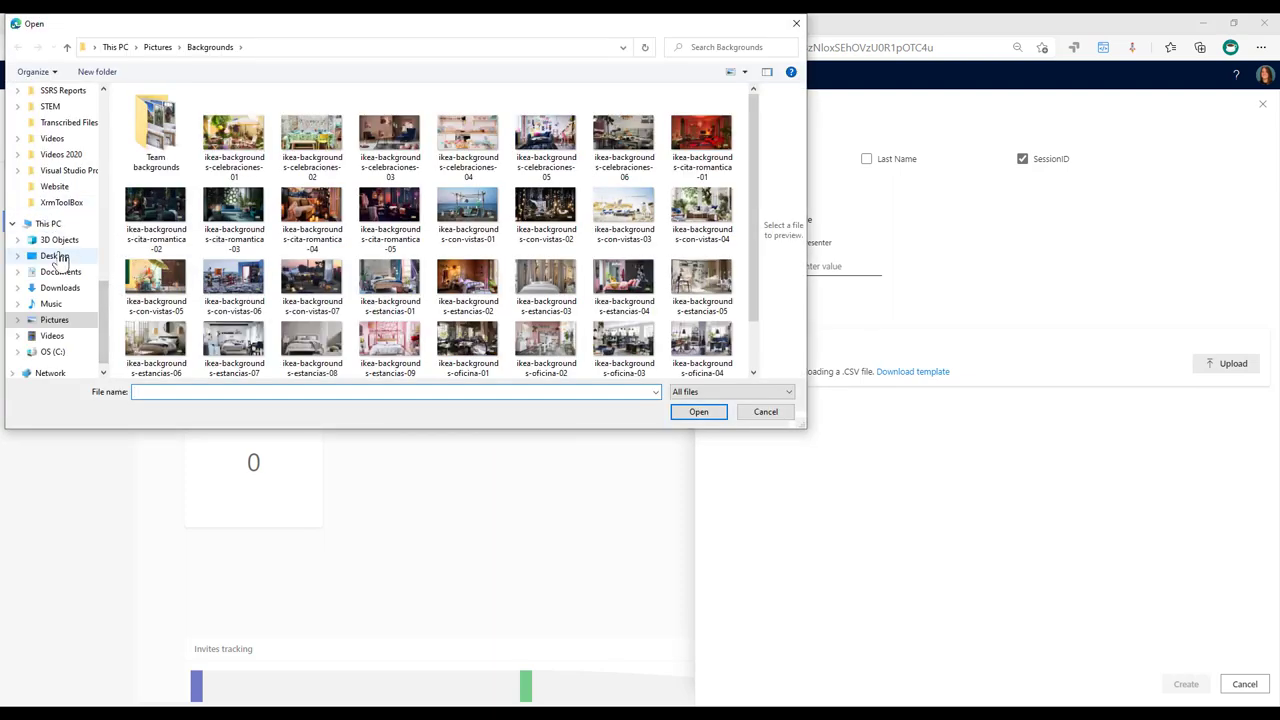
click(57, 257)
click(172, 152)
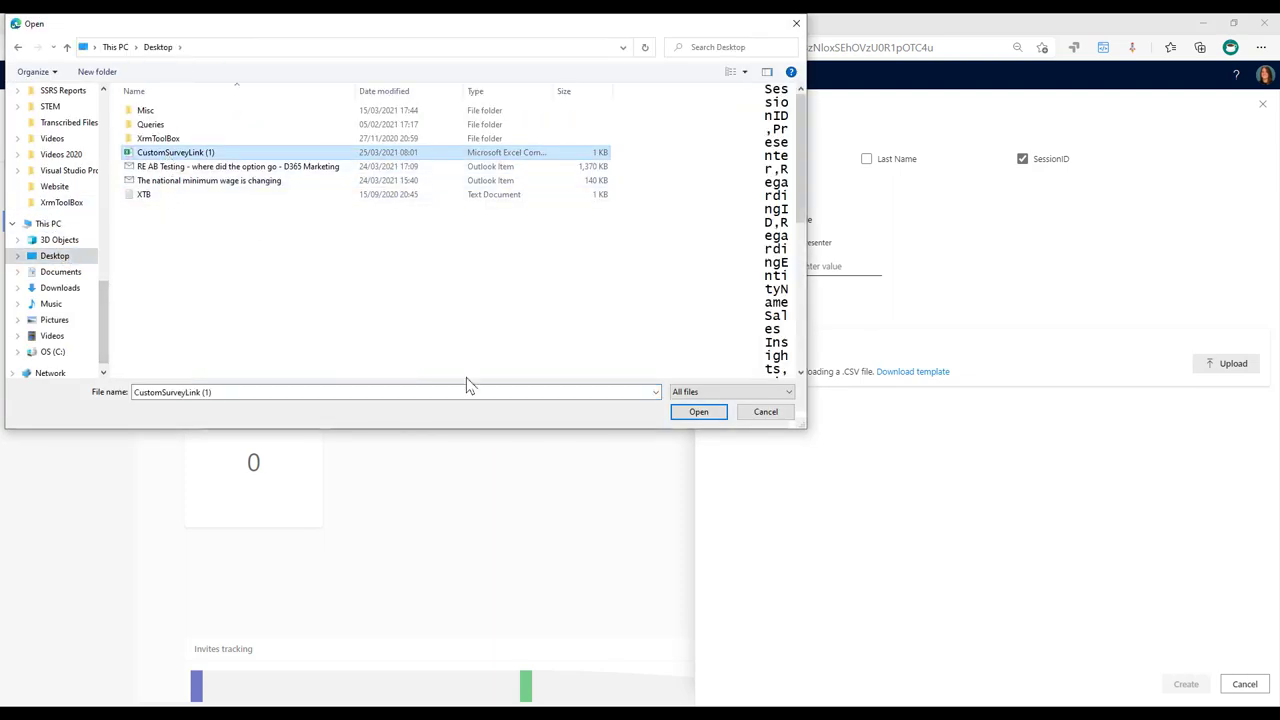
click(697, 411)
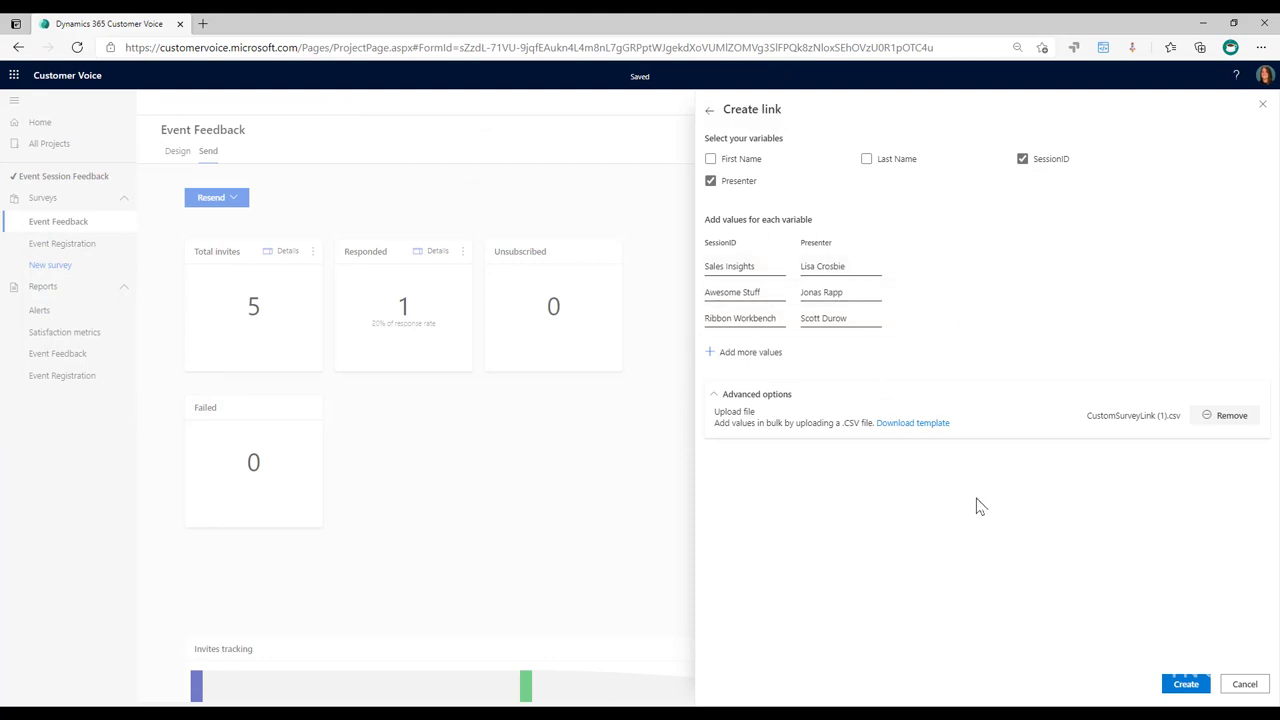
click(1182, 686)
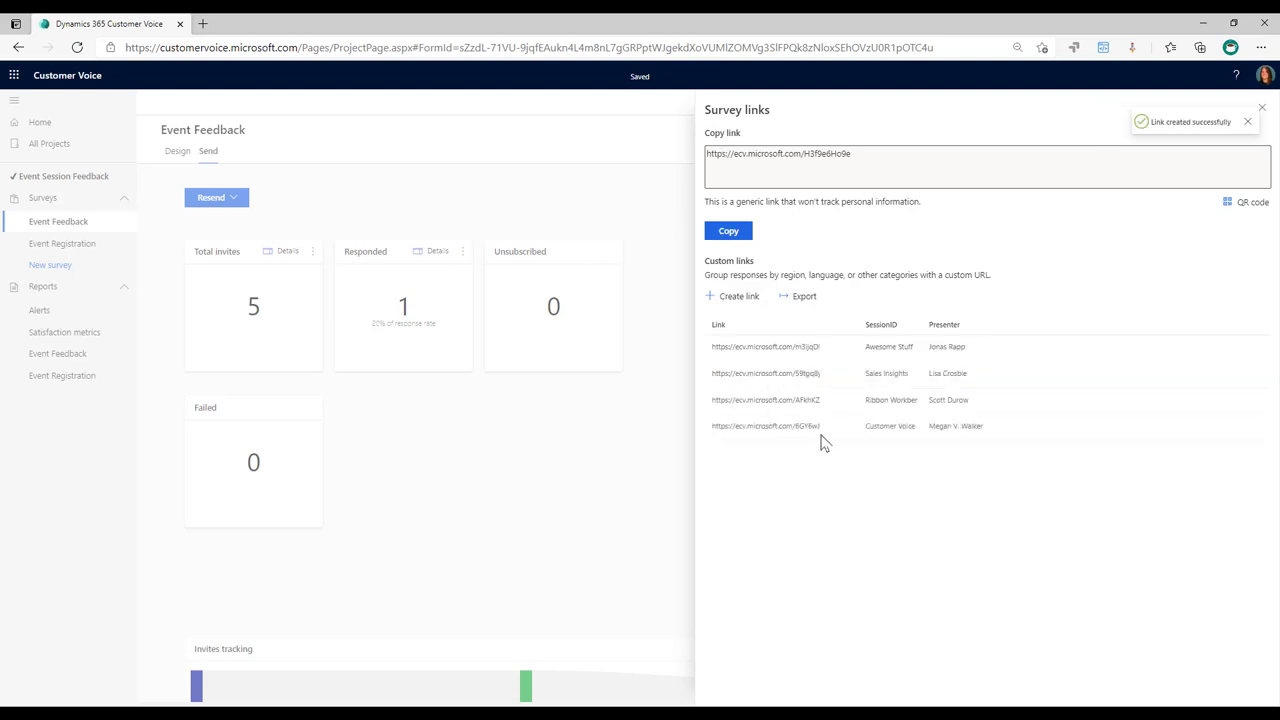
Step: Copy the Sales Insights custom link, check its survey in a new browser tab, and close that tab
click(847, 376)
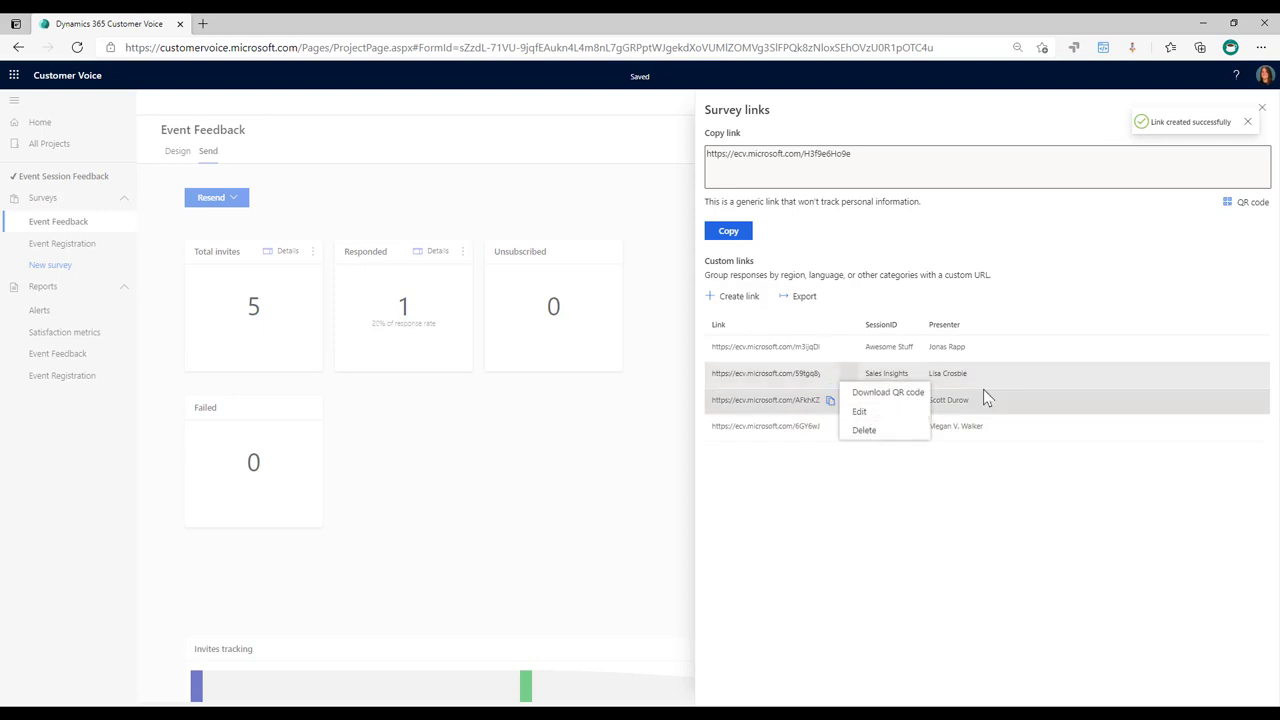
click(830, 373)
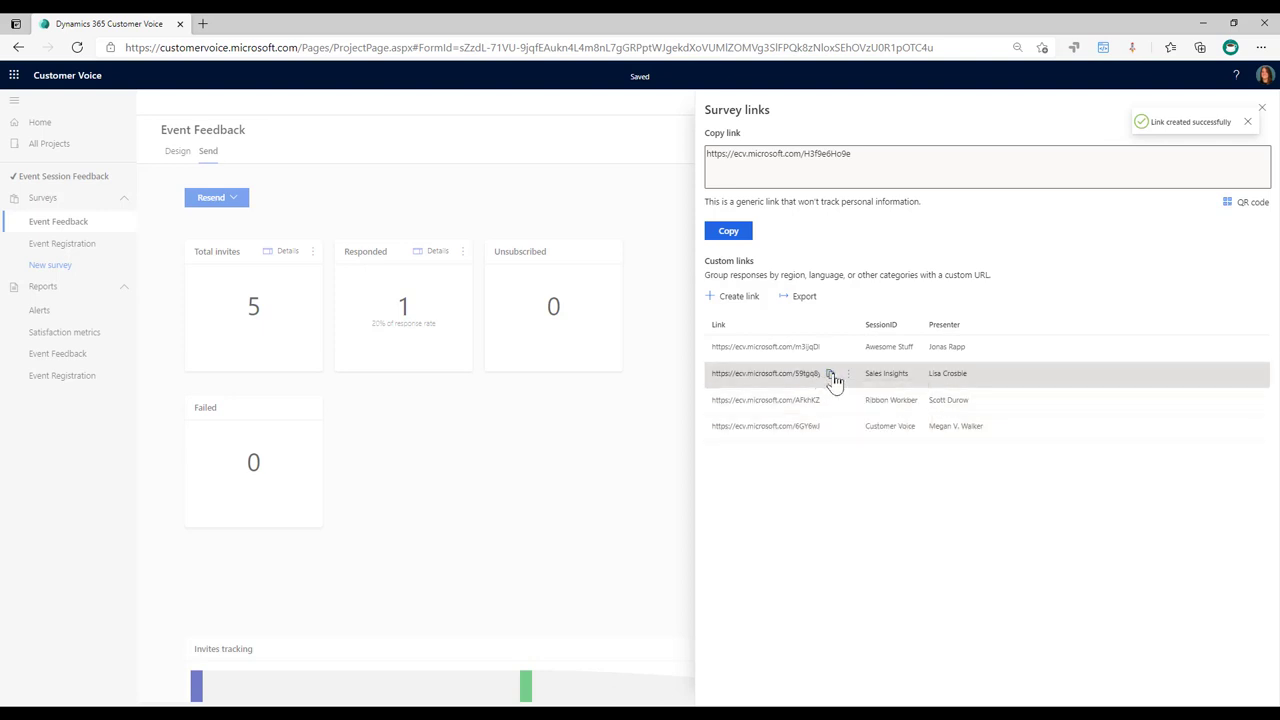
click(202, 23)
key(ctrl+v)
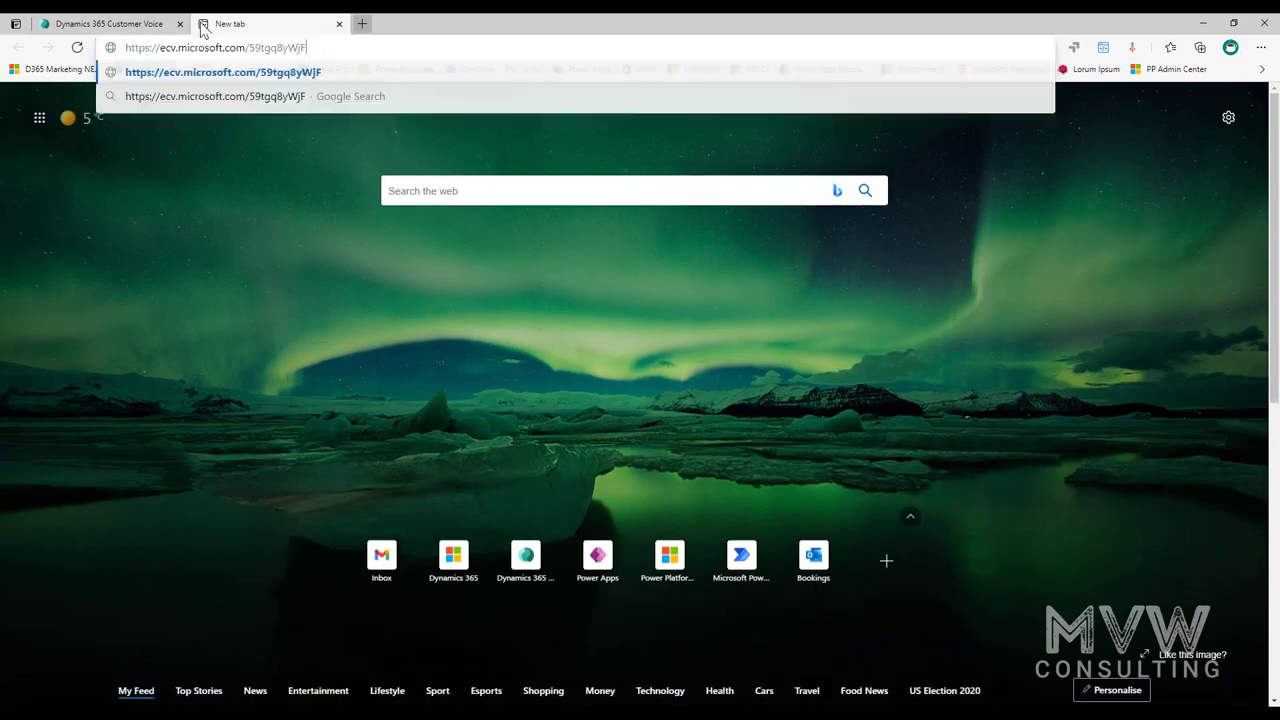
key(Return)
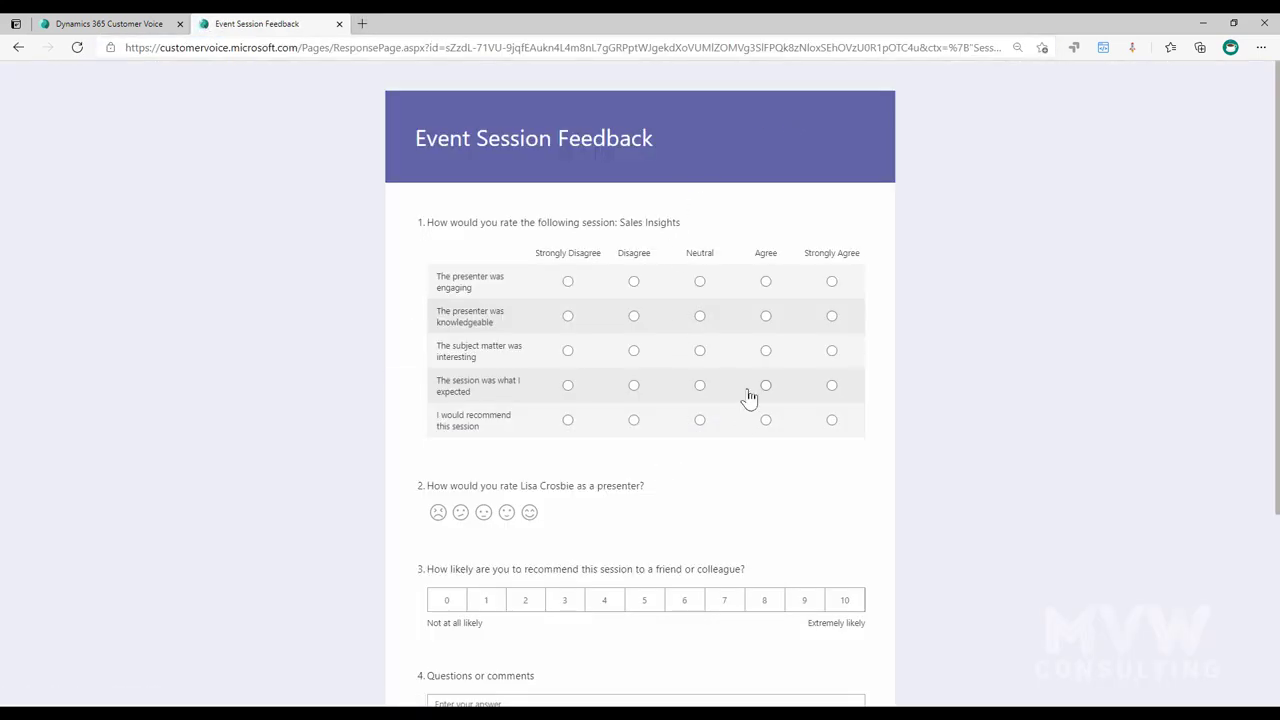
click(339, 23)
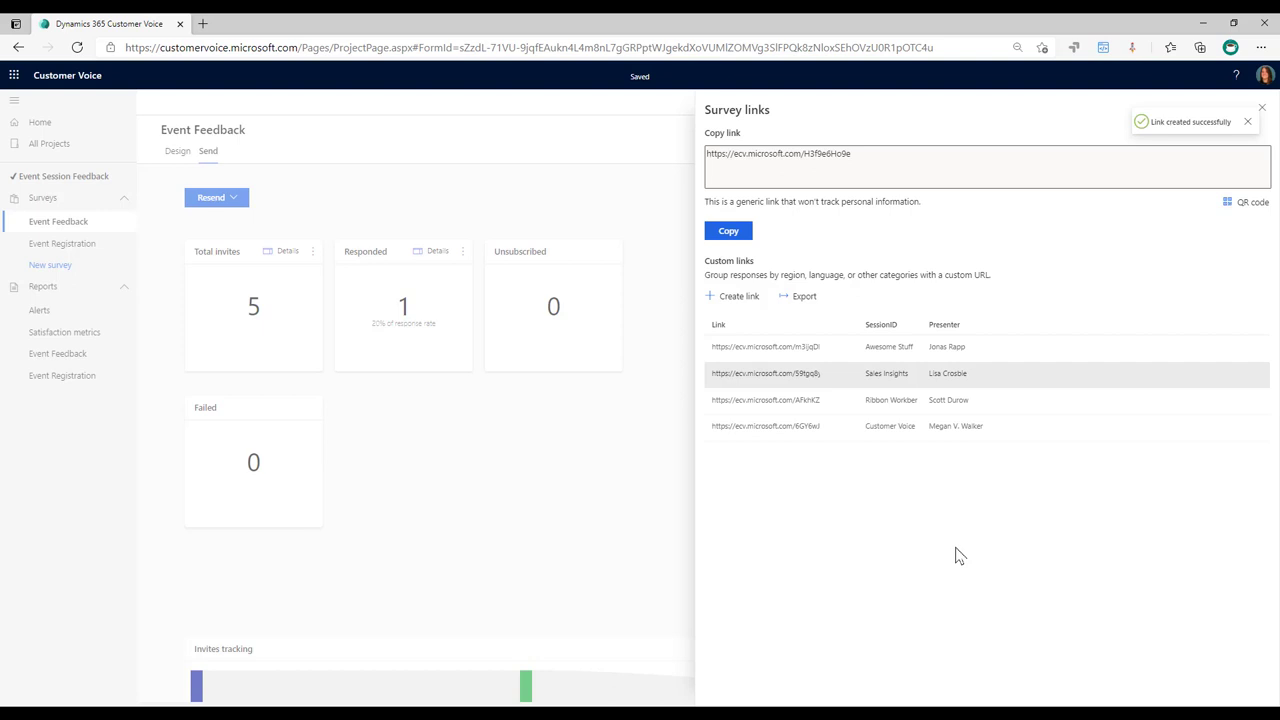
Step: View the personalized data of the anonymous response from 19/03/2021 20:30 in the Event Feedback report, and close it
click(587, 511)
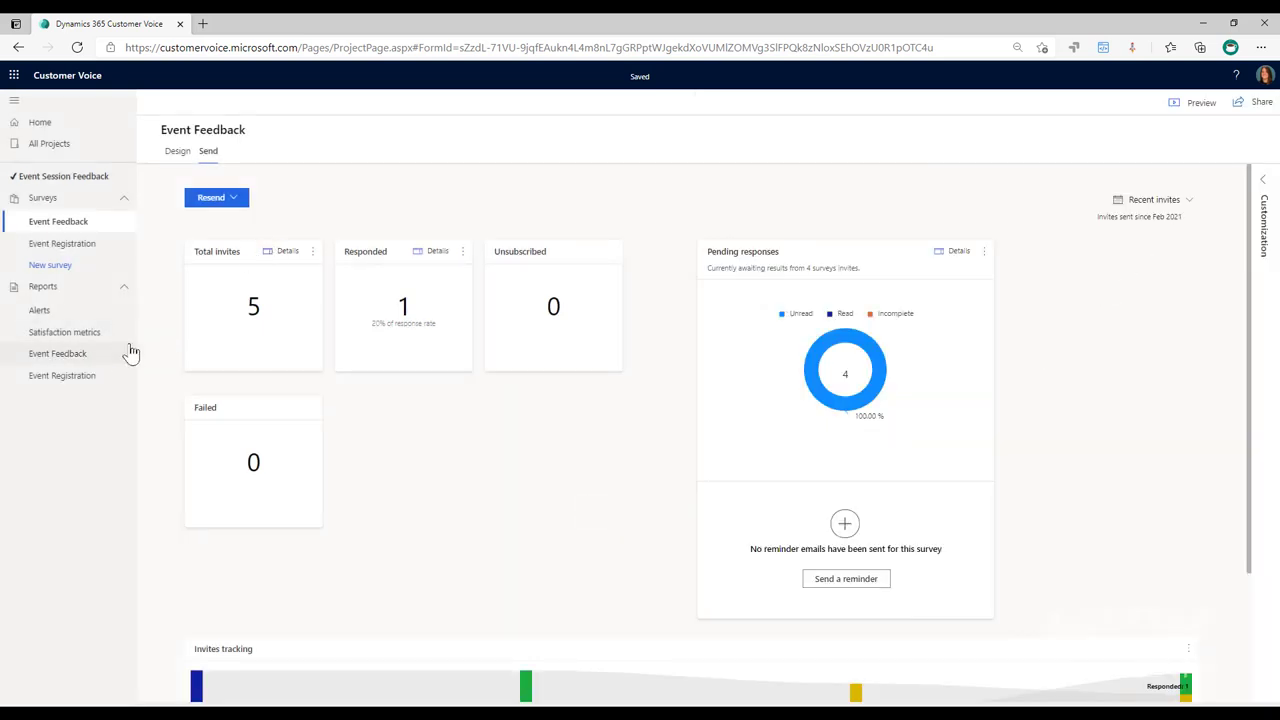
click(99, 356)
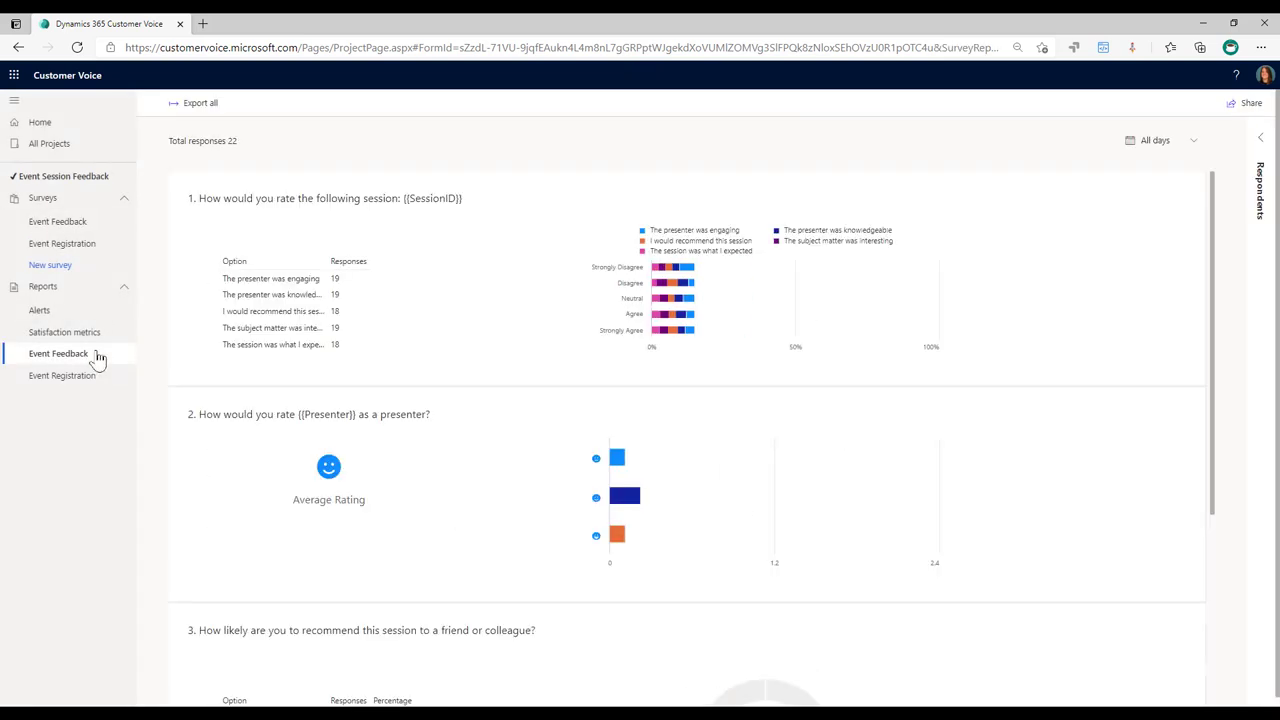
click(1261, 140)
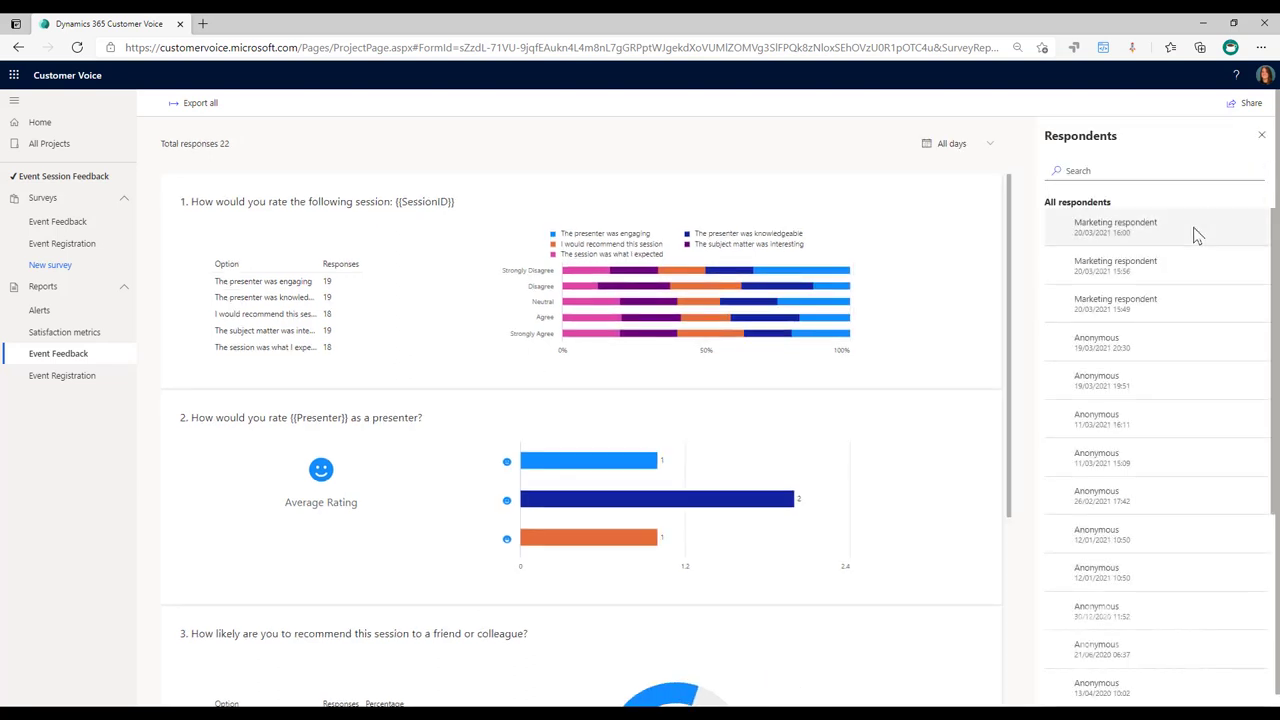
click(1188, 340)
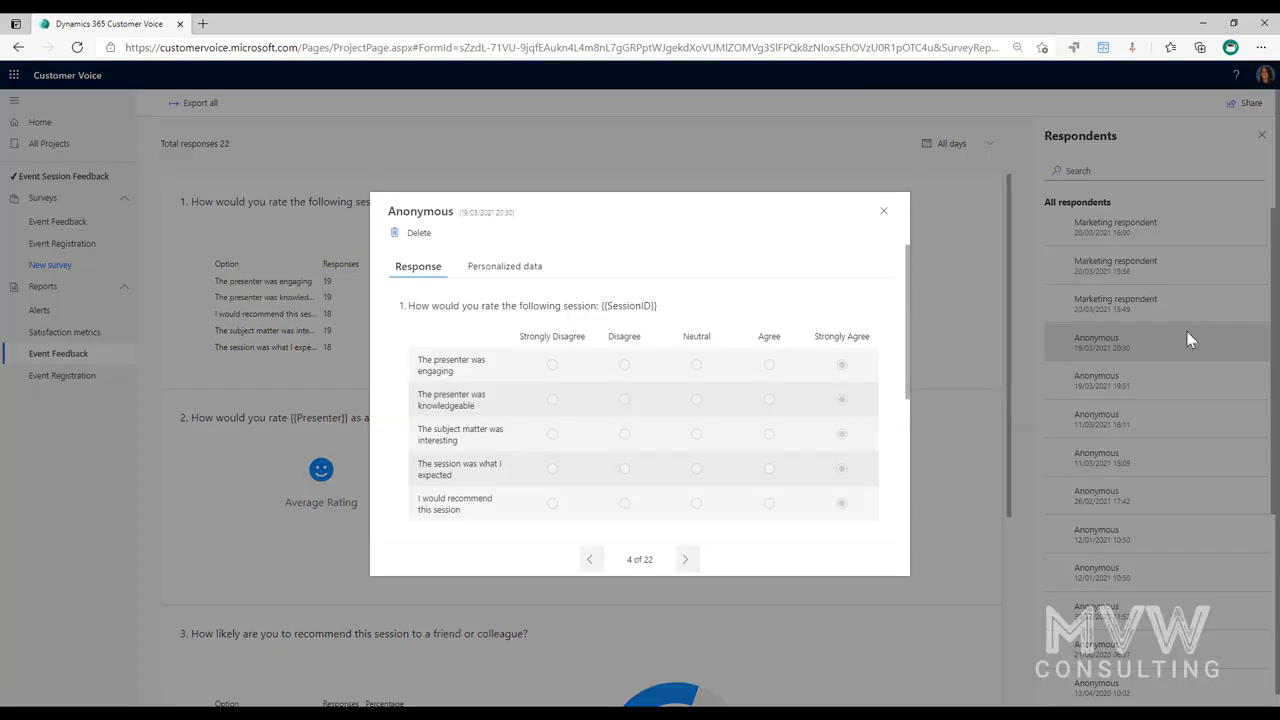
click(517, 275)
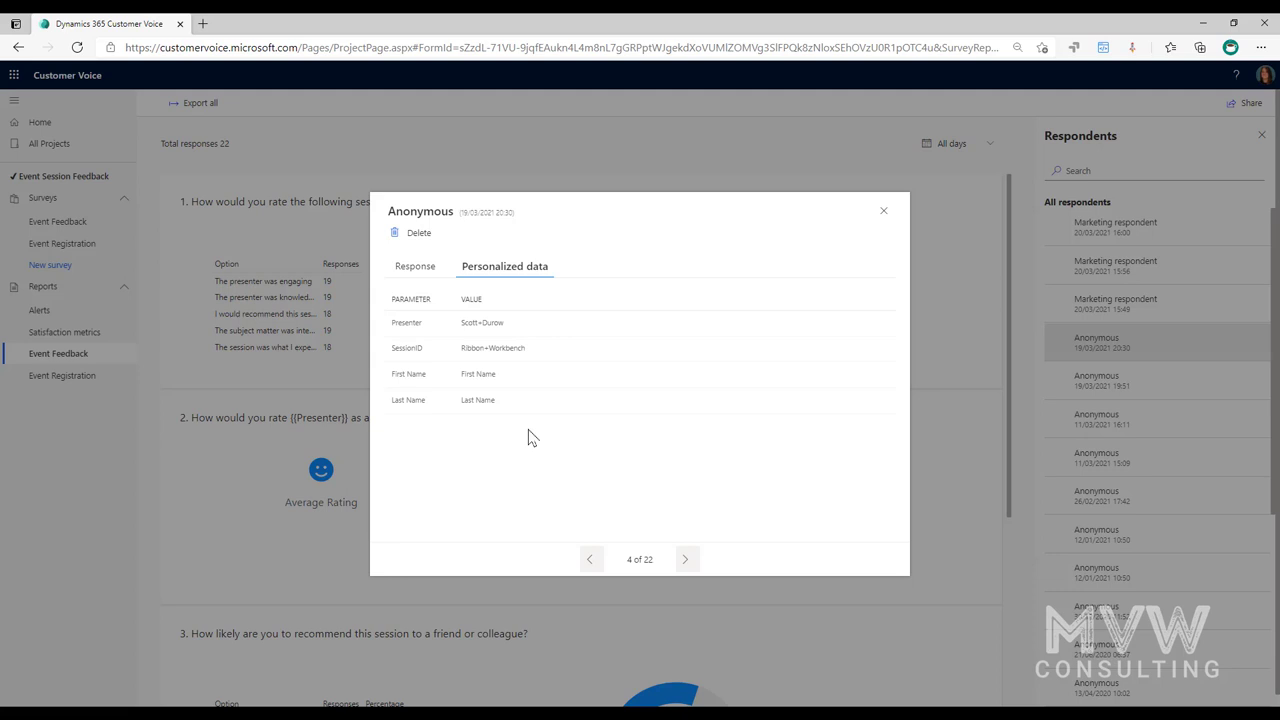
click(885, 213)
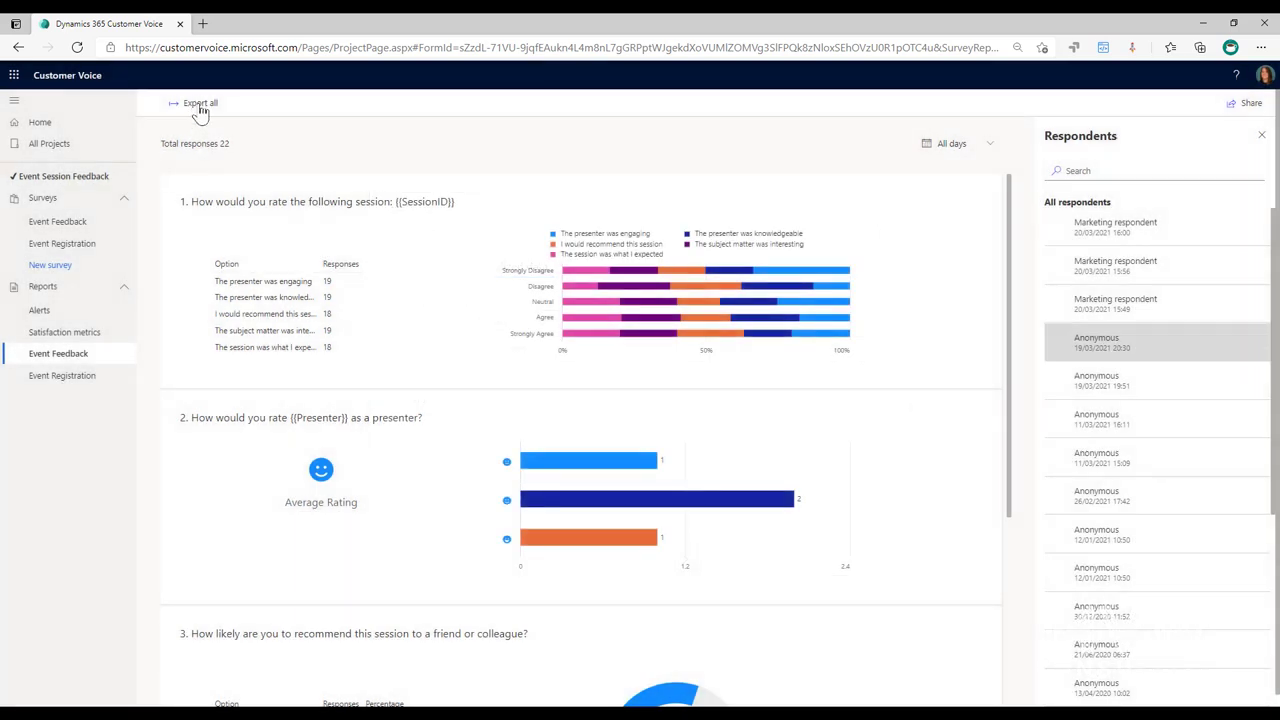
Step: Export all Event Feedback responses and open the downloaded workbook in Excel
click(199, 106)
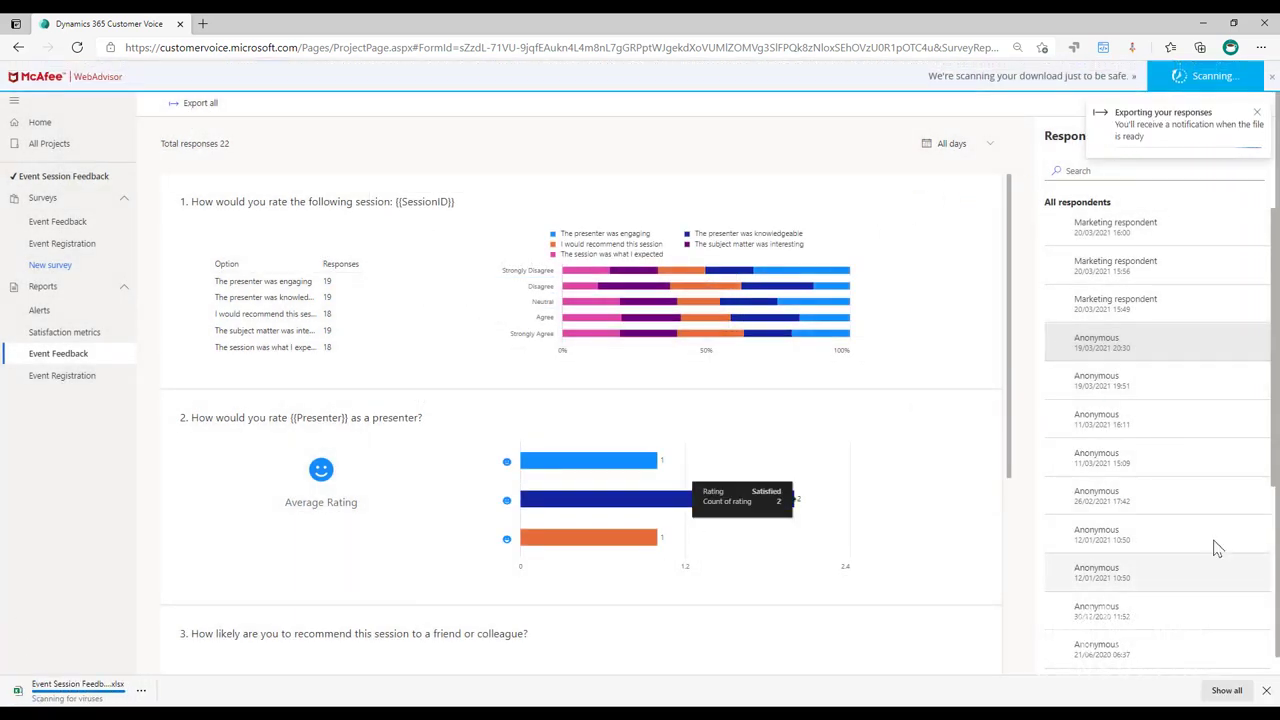
click(58, 700)
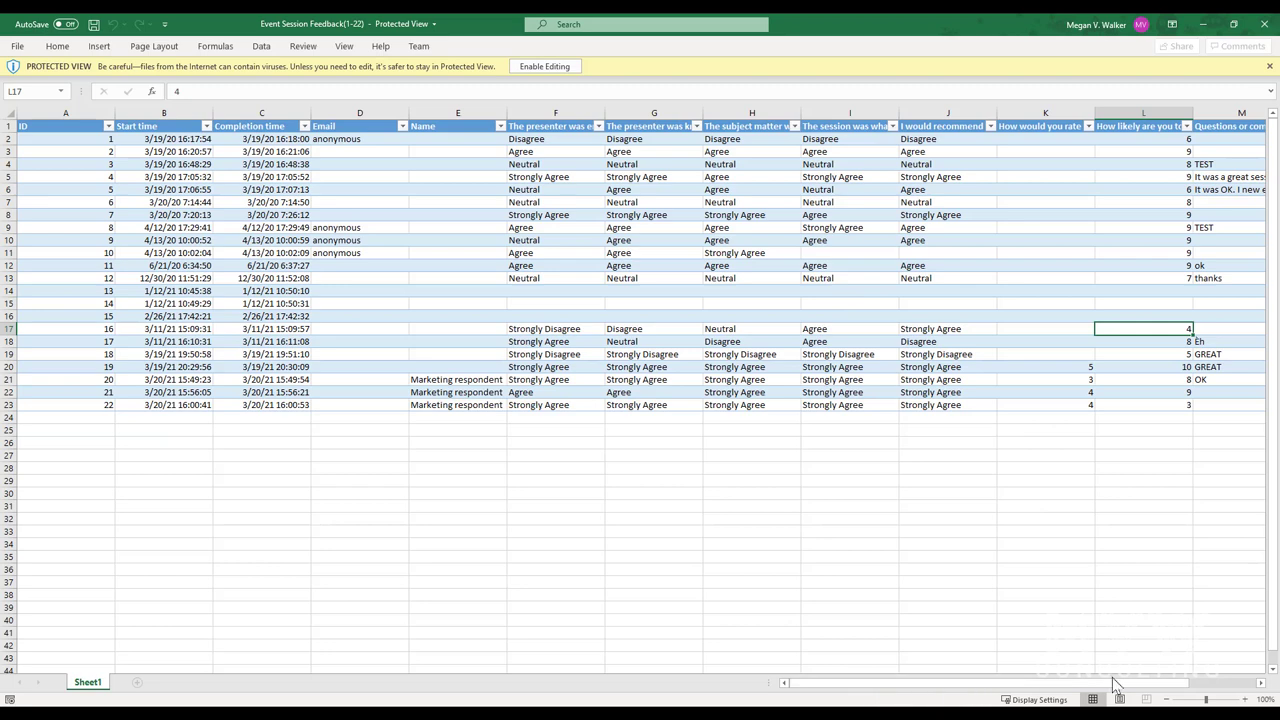
Step: Examine the Personalized data column of the exported responses, comparing the SessionID and Presenter values across several rows
drag(1115, 684, 1175, 685)
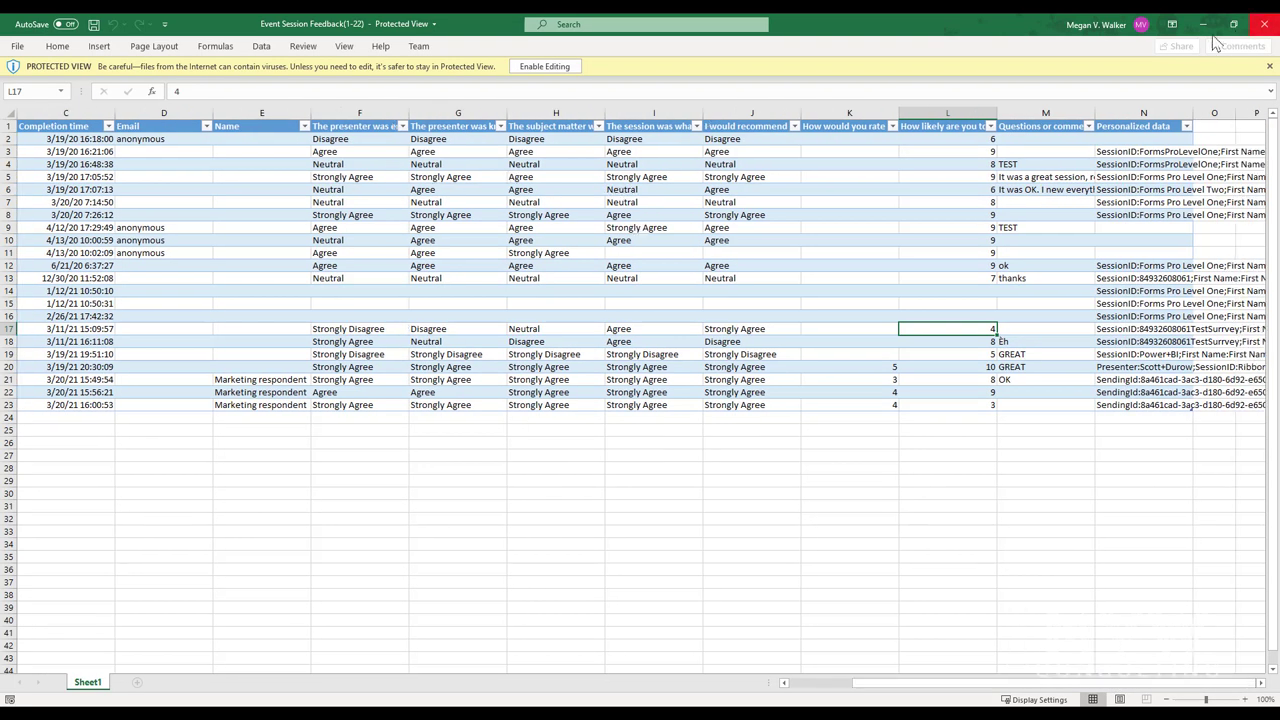
click(1191, 131)
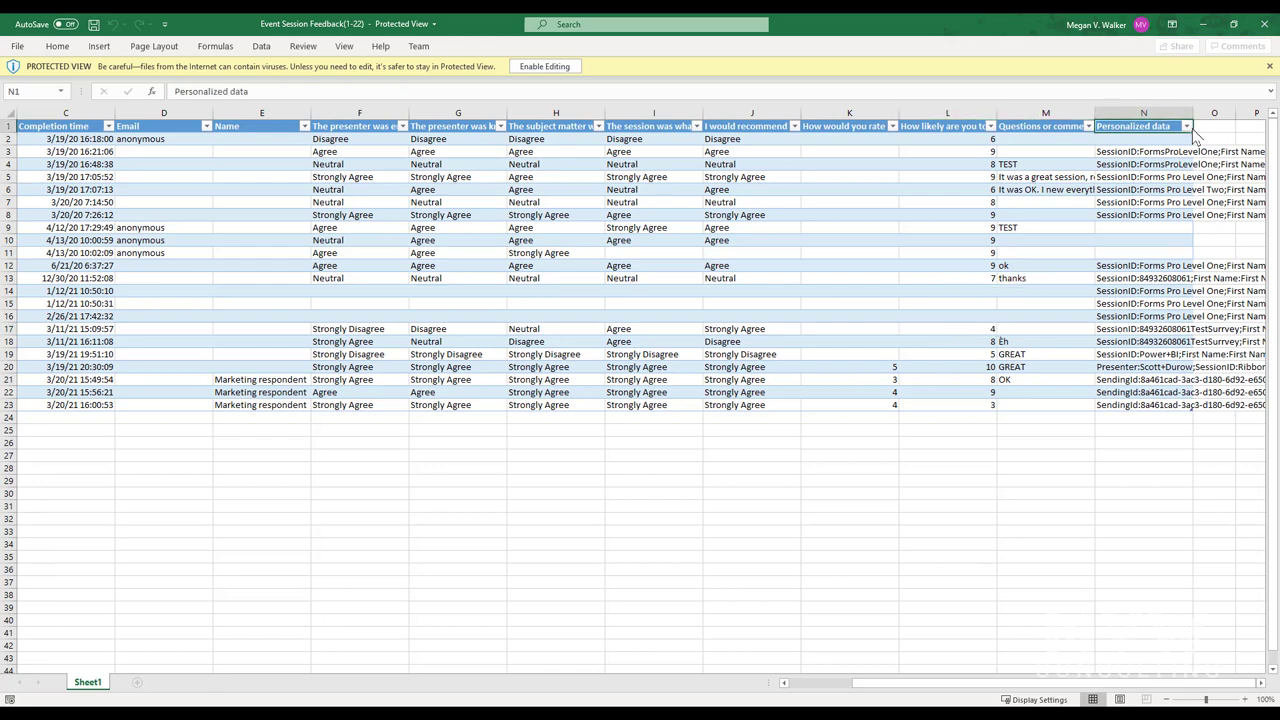
click(1152, 162)
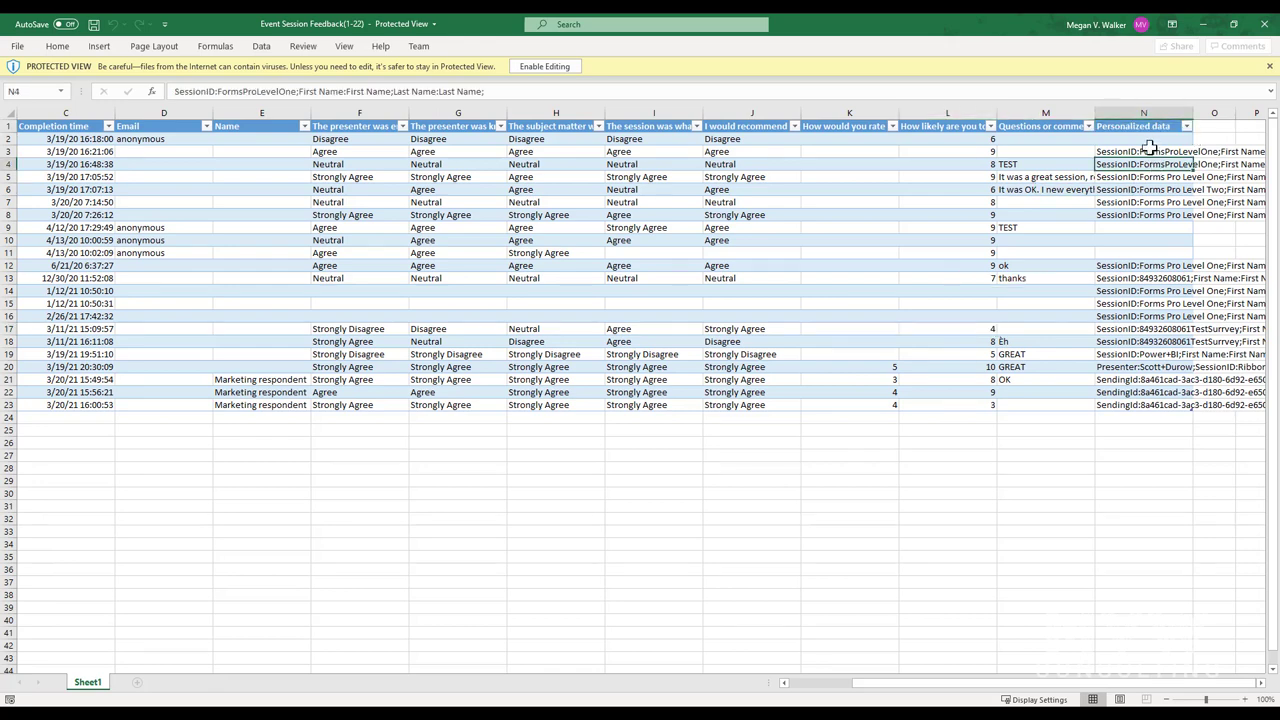
click(1120, 306)
click(1120, 354)
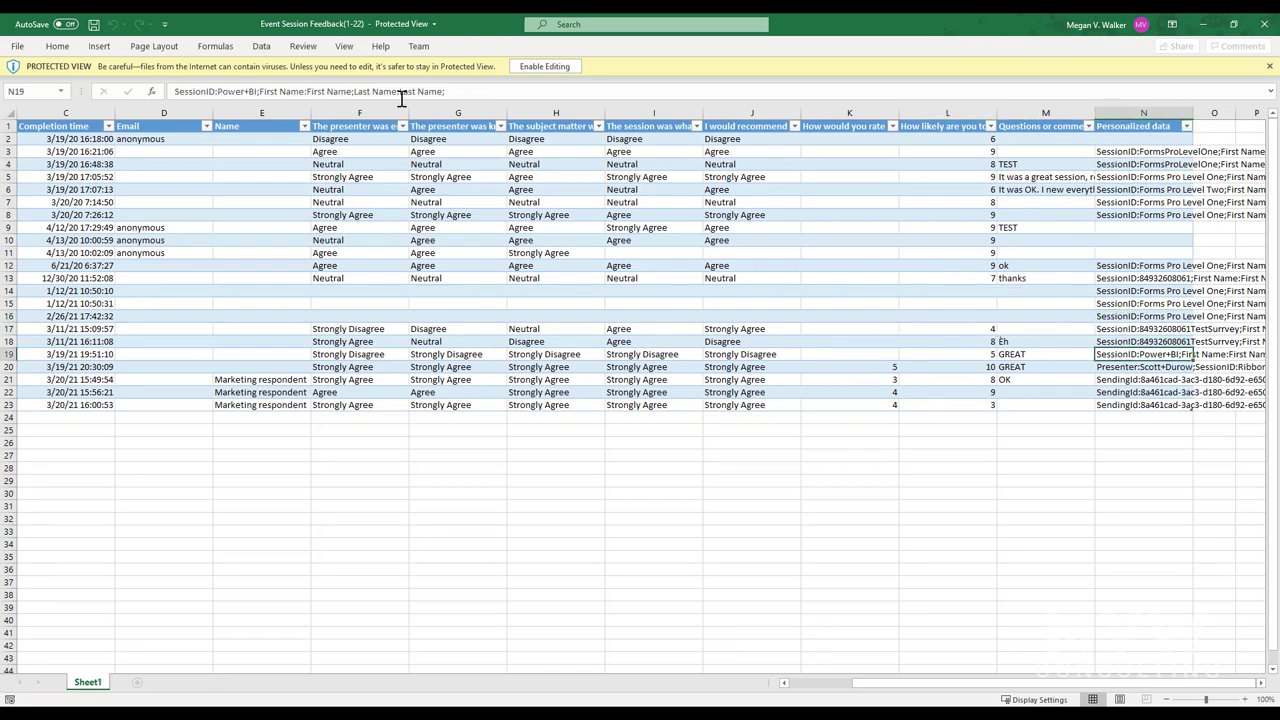
click(1118, 392)
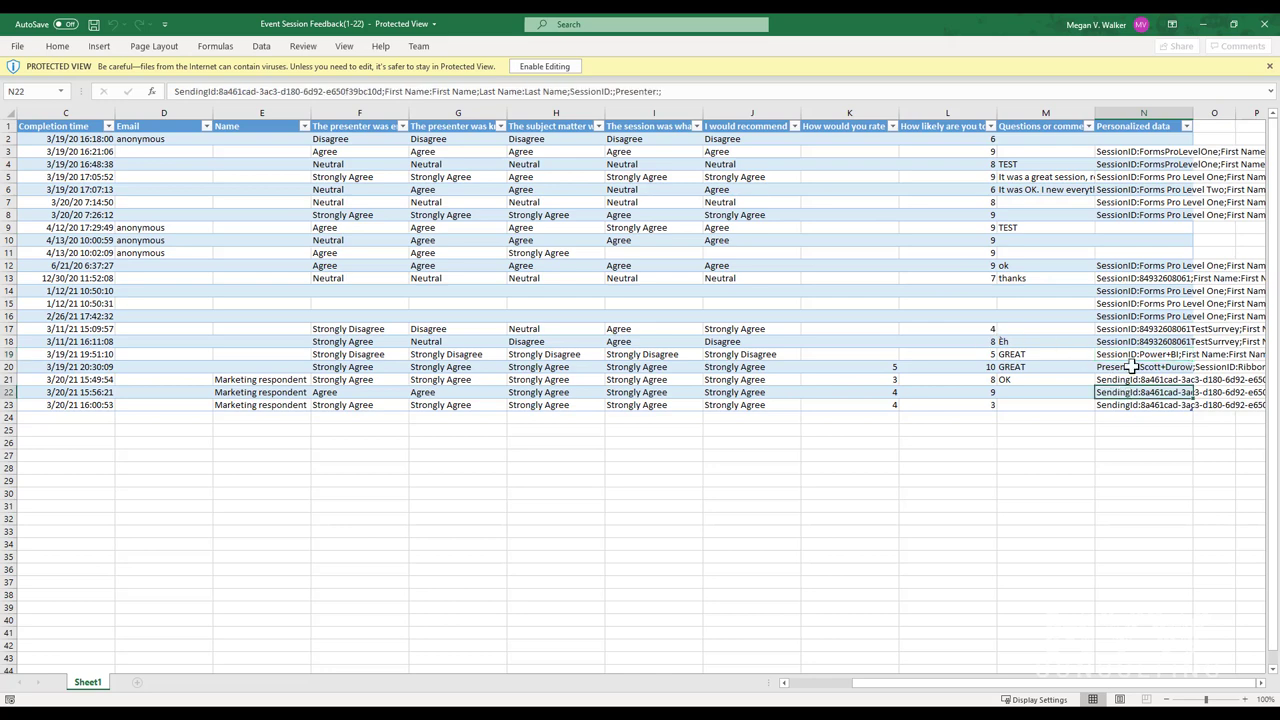
click(1130, 366)
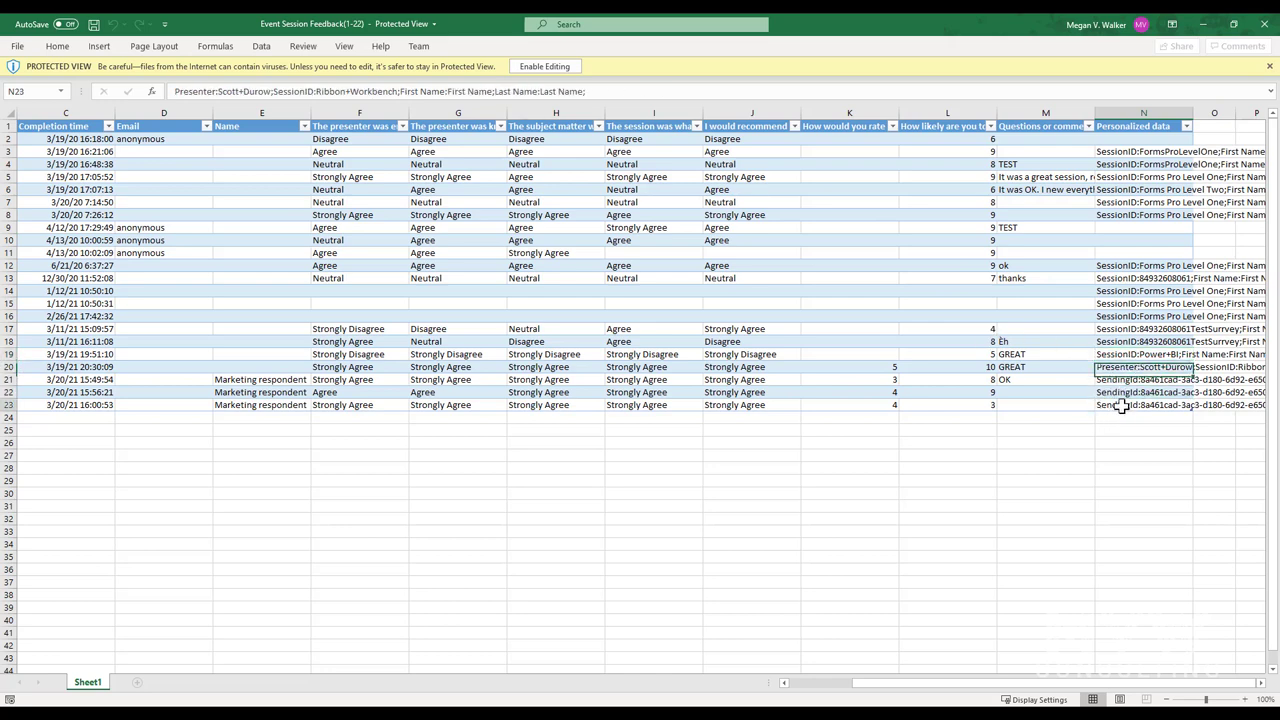
click(1122, 405)
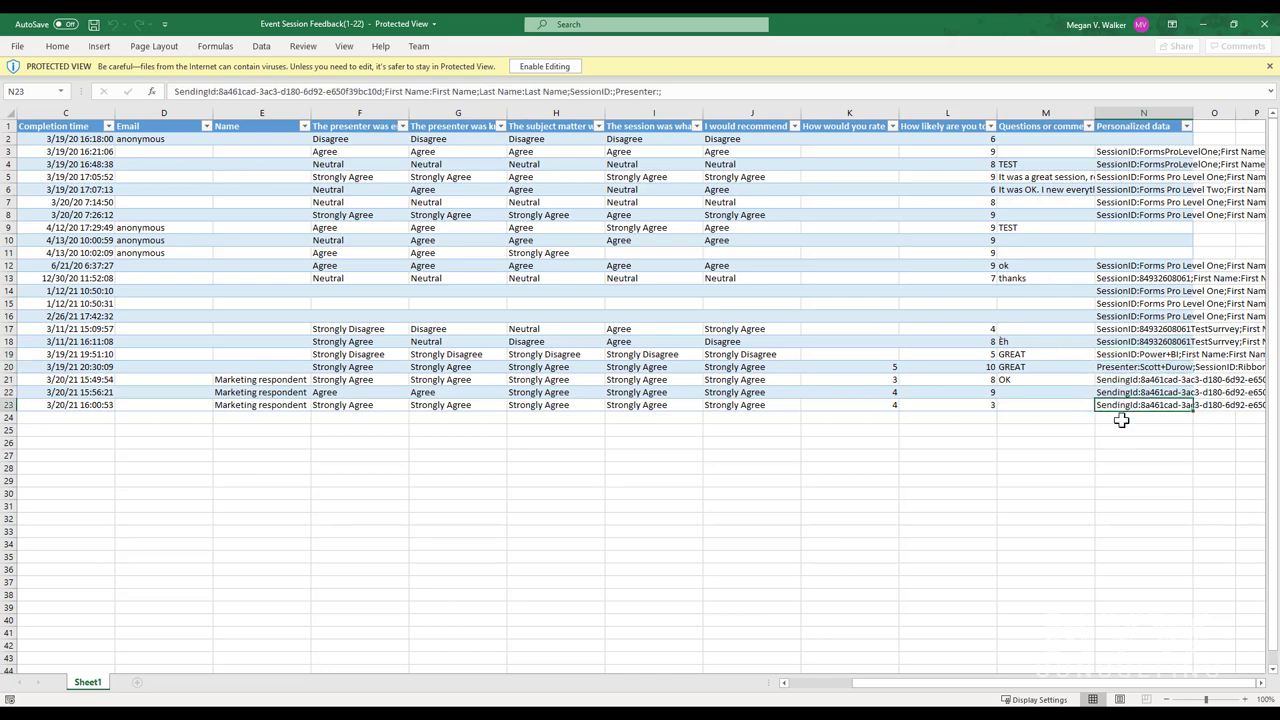